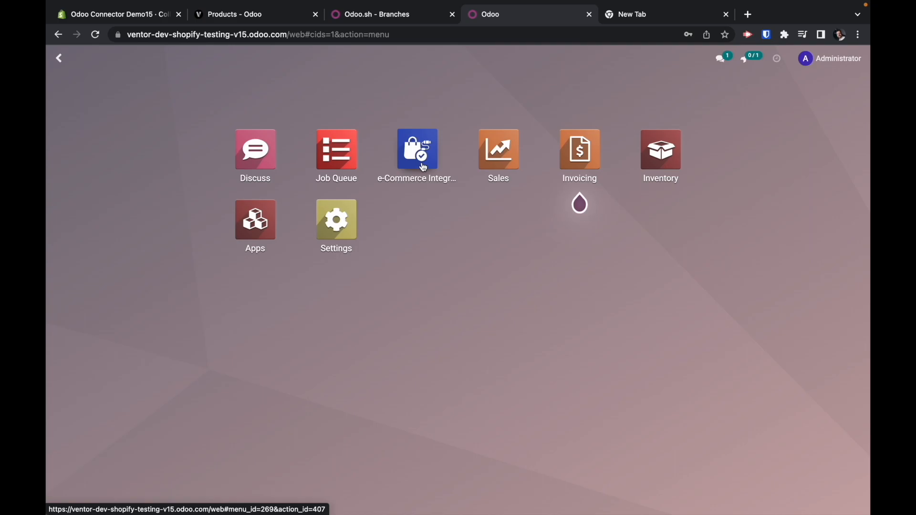
Open the product list in Sales to check which sellable products exist
click(498, 152)
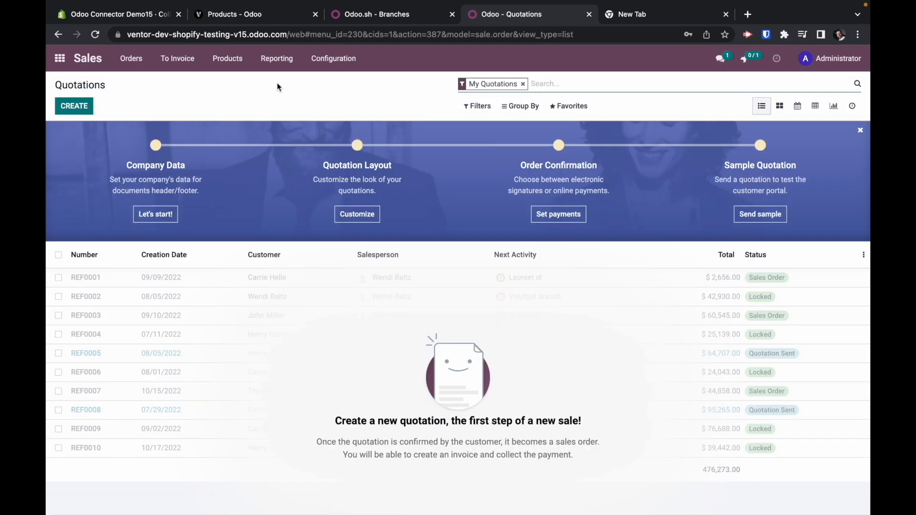
click(228, 59)
click(238, 84)
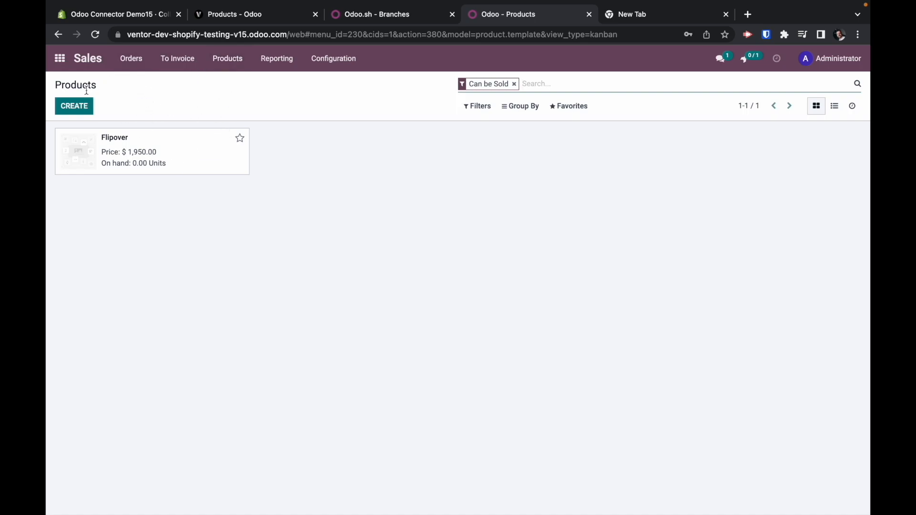
Open the Initial Import settings of the Shopify Demo sale integration
click(59, 59)
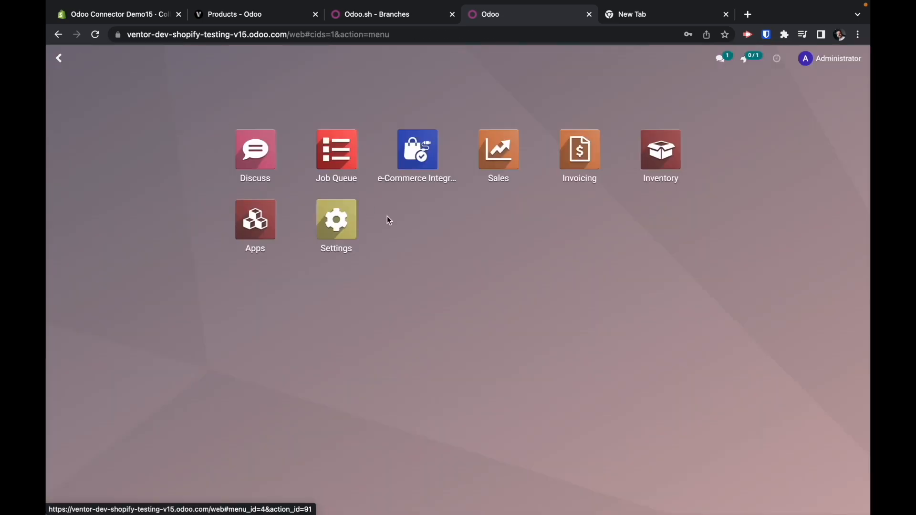
click(419, 154)
click(314, 159)
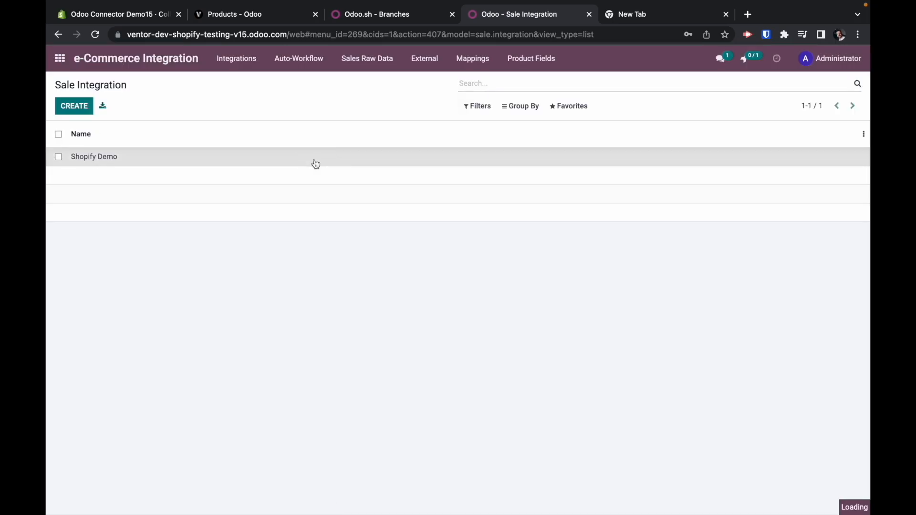
click(497, 206)
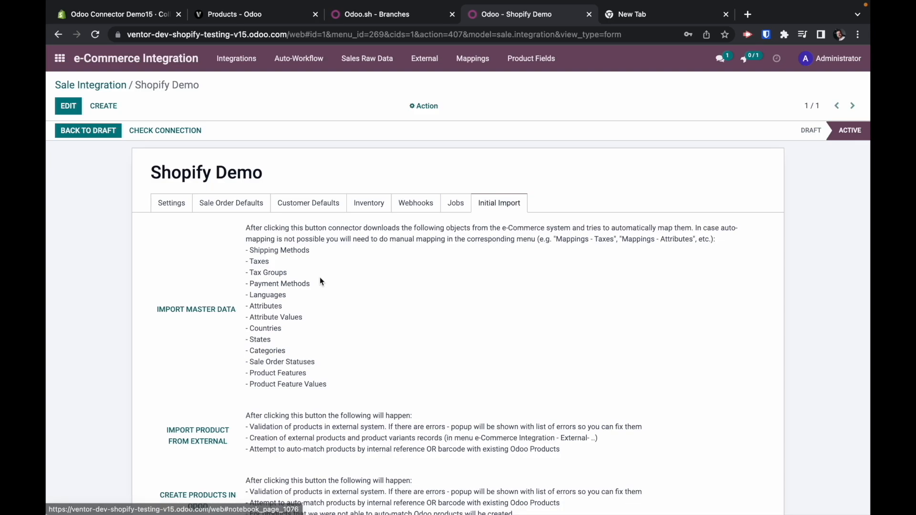
Read what Import Product From External does: product validation, creation of external records, and auto-matching by internal reference or barcode
scroll(343, 384, down, 3)
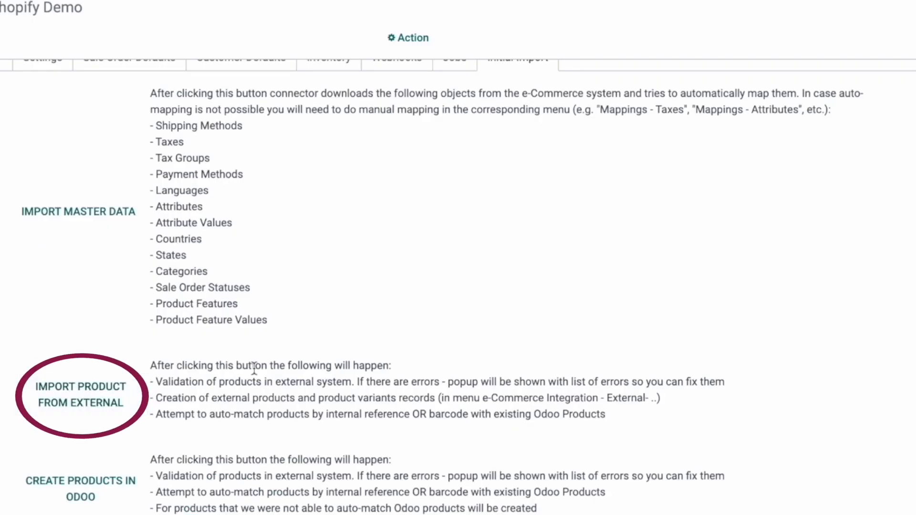
drag(150, 365, 239, 366)
click(234, 385)
drag(156, 382, 717, 382)
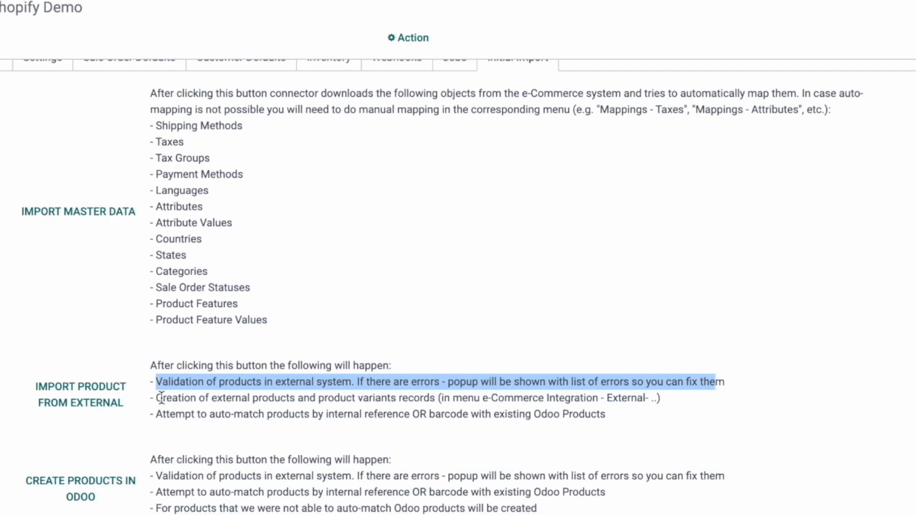
drag(159, 399, 403, 398)
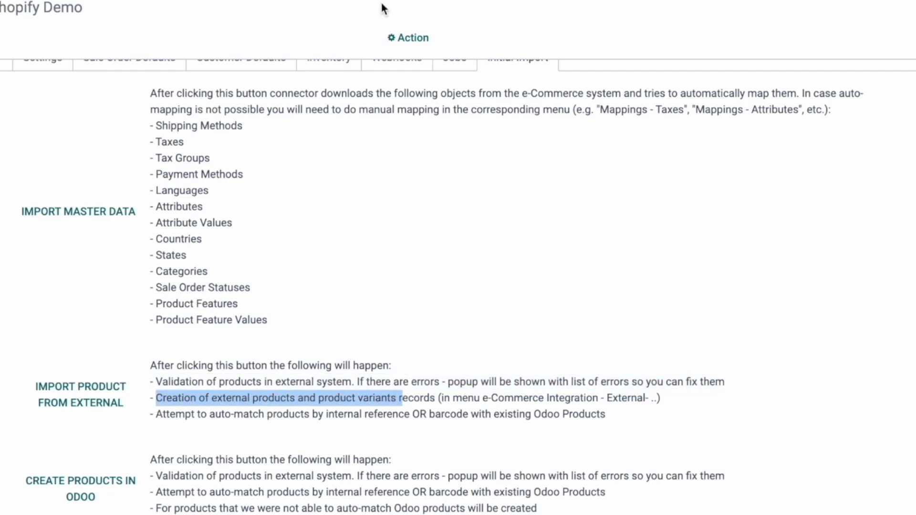
click(484, 398)
drag(483, 398, 646, 398)
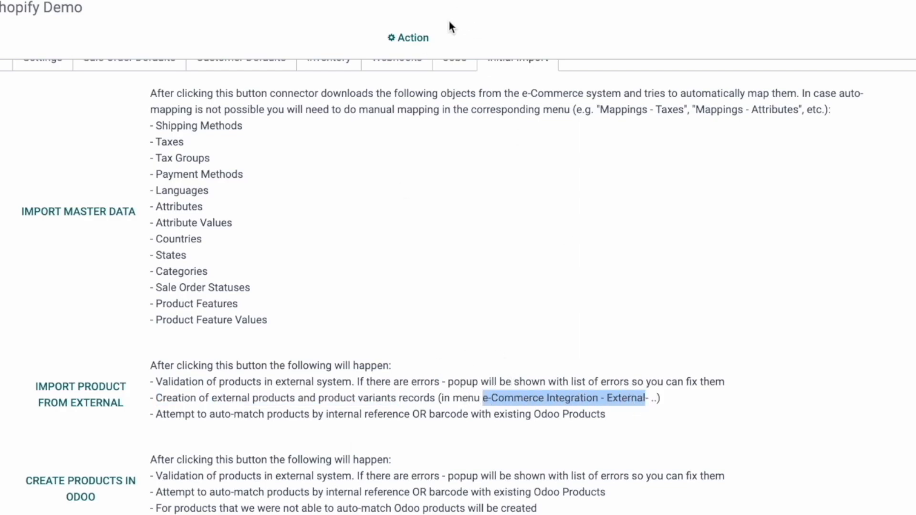
click(419, 1)
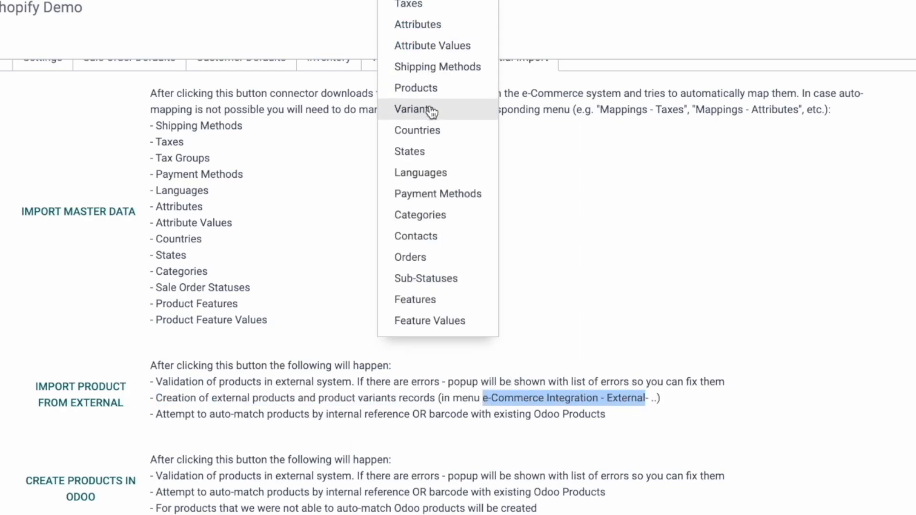
click(274, 420)
drag(156, 415, 619, 420)
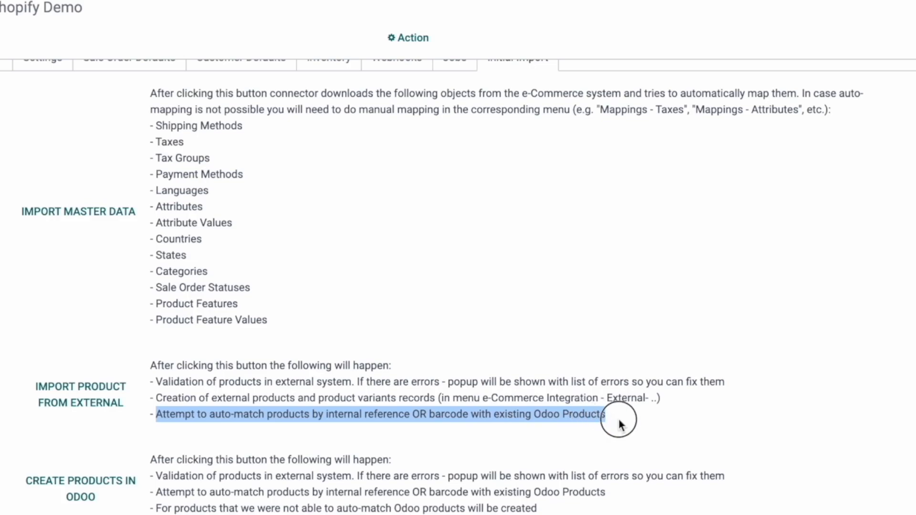
click(341, 411)
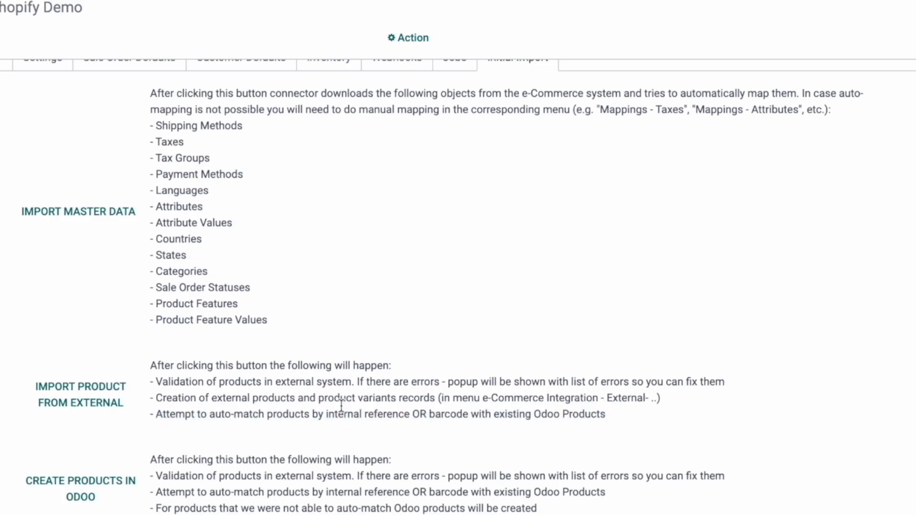
Try to import the products from external and examine the report of e-commerce variants without a reference
click(79, 398)
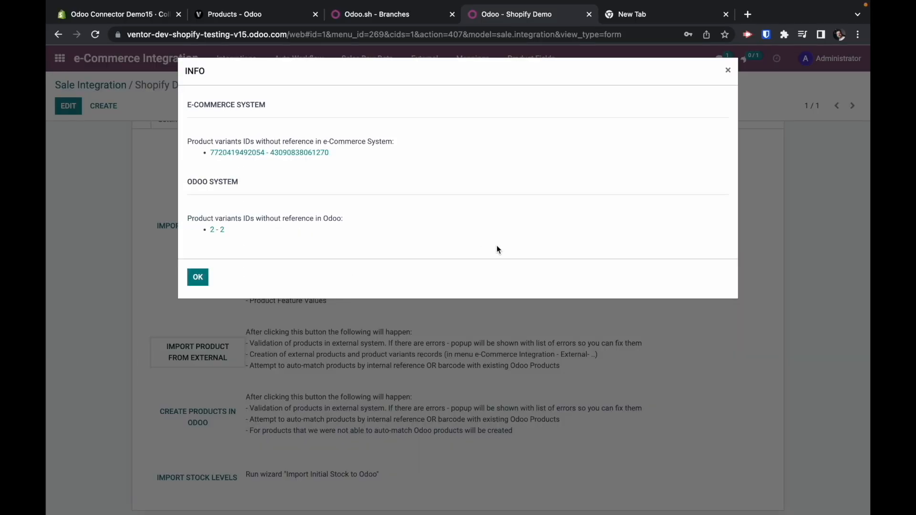
drag(188, 108, 295, 118)
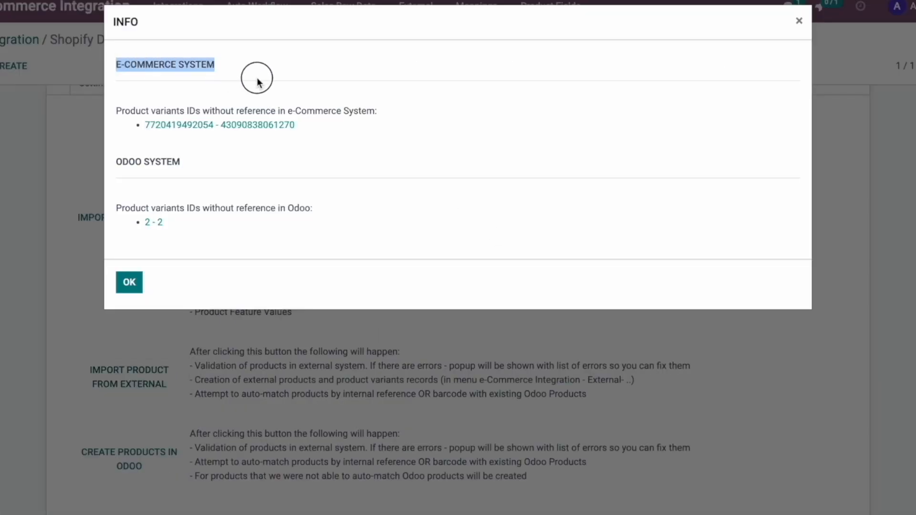
double_click(210, 108)
drag(116, 111, 266, 108)
double_click(318, 107)
Open the reported e-commerce variant in Shopify, set the Flipover product's SKU to FURN_9001 and save it
click(212, 125)
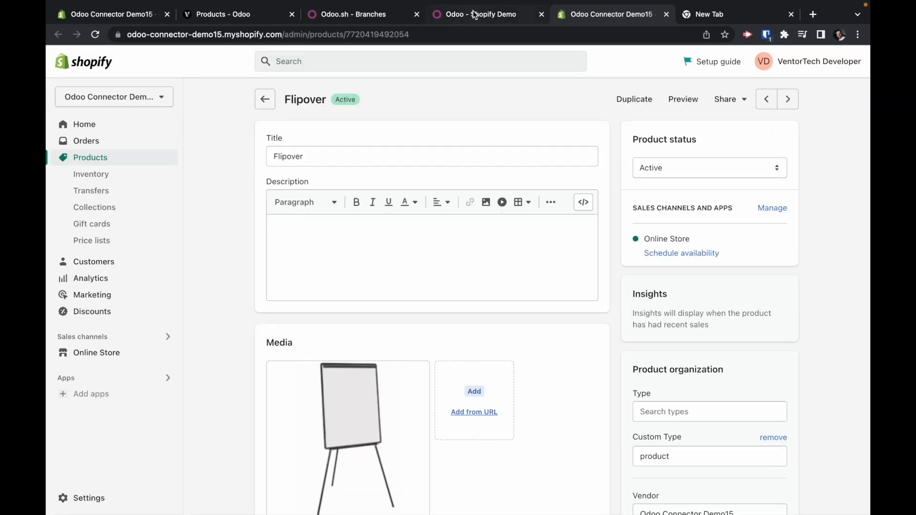
click(473, 10)
drag(189, 141, 329, 141)
click(614, 18)
scroll(368, 329, down, 7)
click(310, 422)
text(FURN_9001)
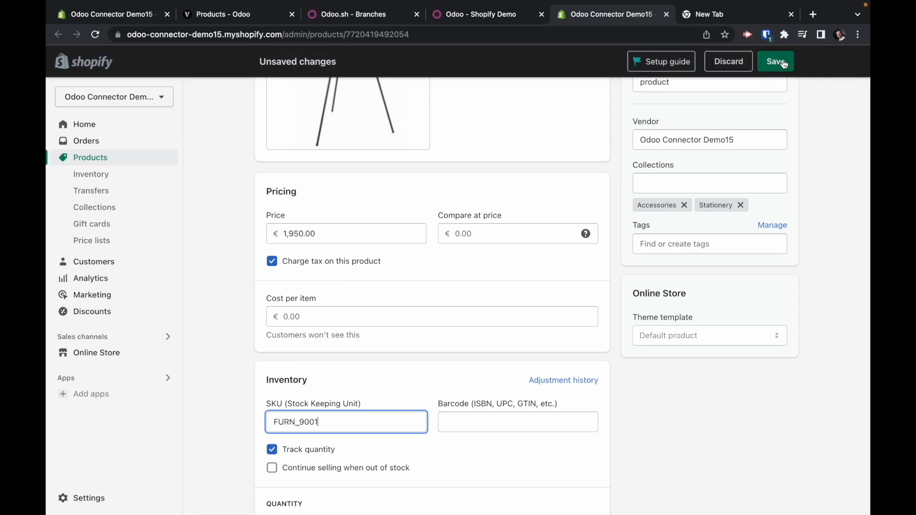
click(784, 62)
Back in Odoo, open the reported Odoo variant, set Flipover's internal reference to FURN_9001, save it and close its page
click(474, 19)
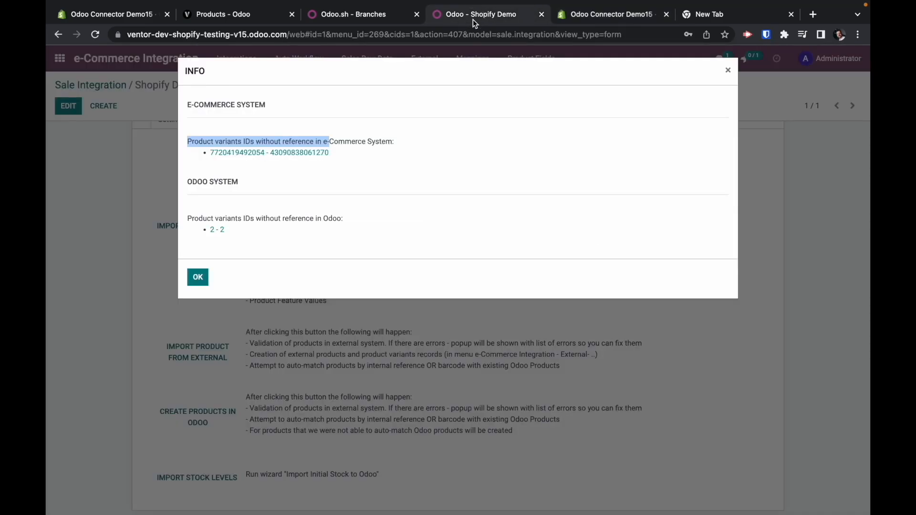
drag(185, 180, 237, 185)
click(216, 230)
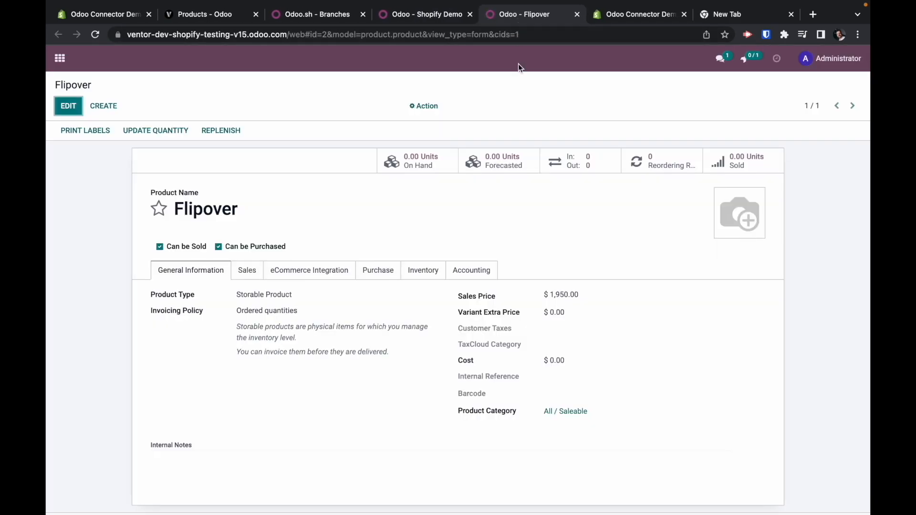
click(62, 113)
click(561, 379)
text(FURN_9001)
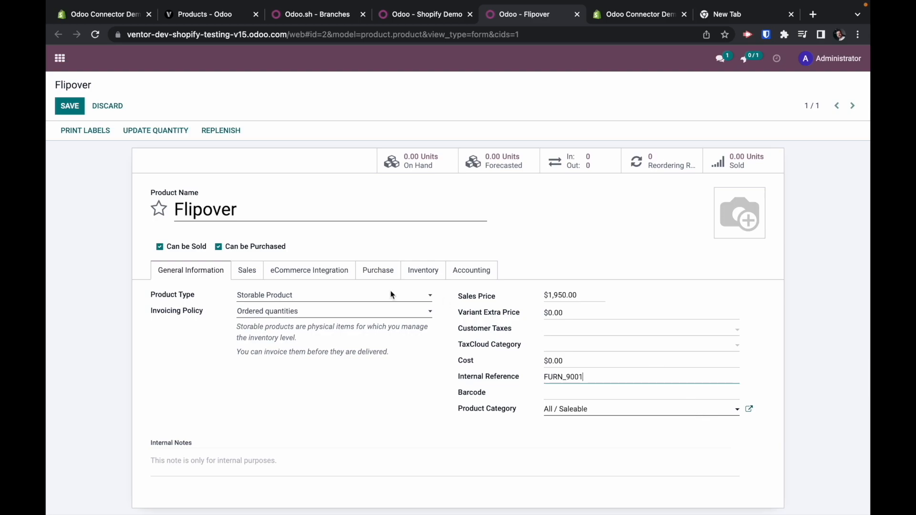
click(67, 112)
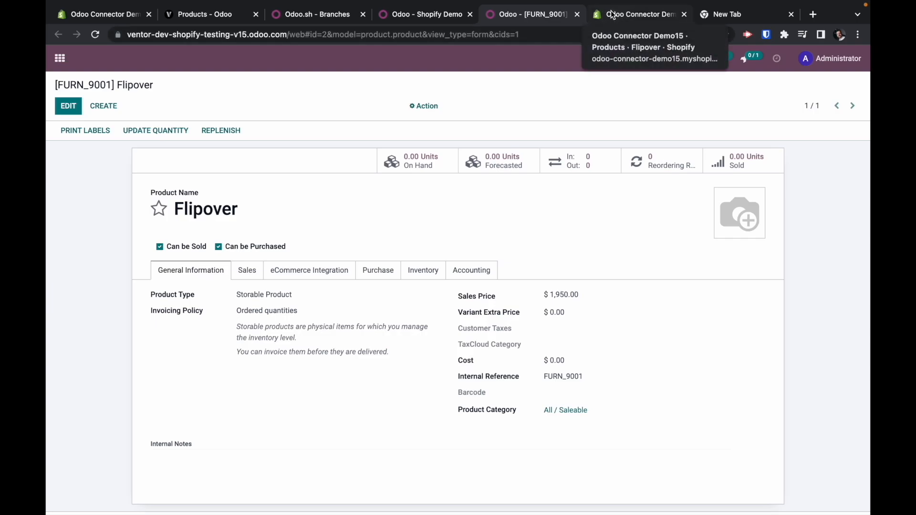
click(59, 59)
click(577, 14)
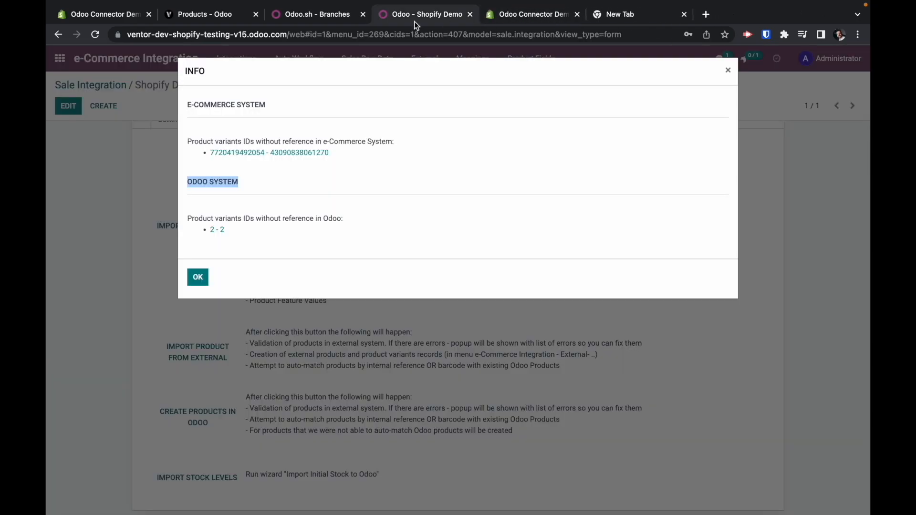
Dismiss the missing-reference report and run Import Product From External again
click(728, 70)
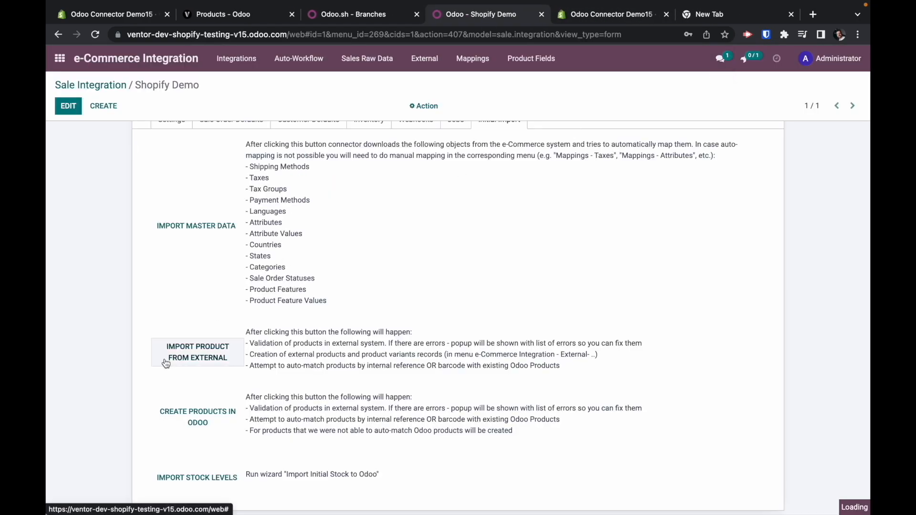
click(203, 440)
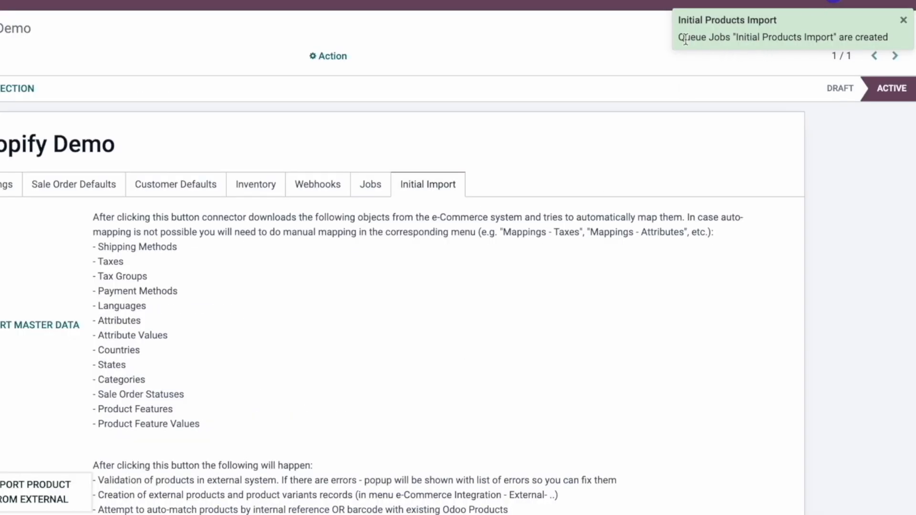
drag(685, 38, 886, 36)
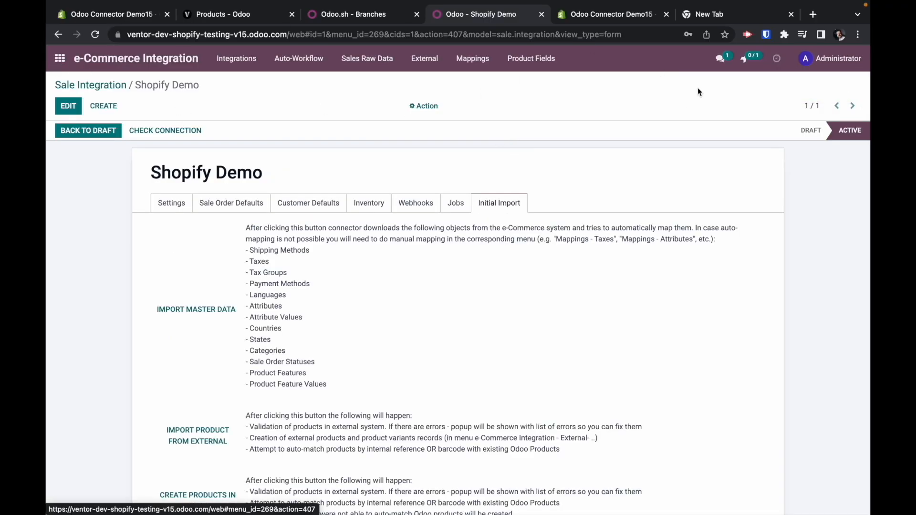
Show all jobs in the Job Queue without the state filter and inspect the Import Products Batch job's details
click(754, 64)
click(754, 67)
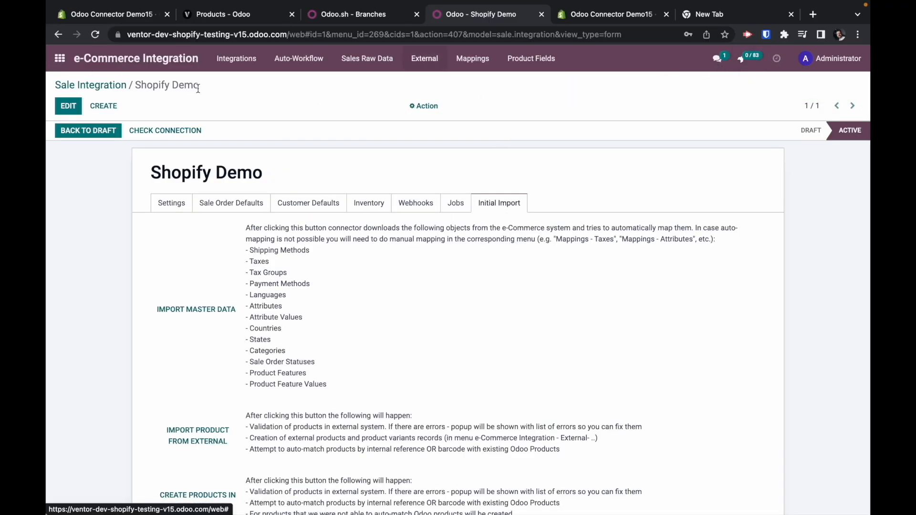
click(59, 60)
click(335, 149)
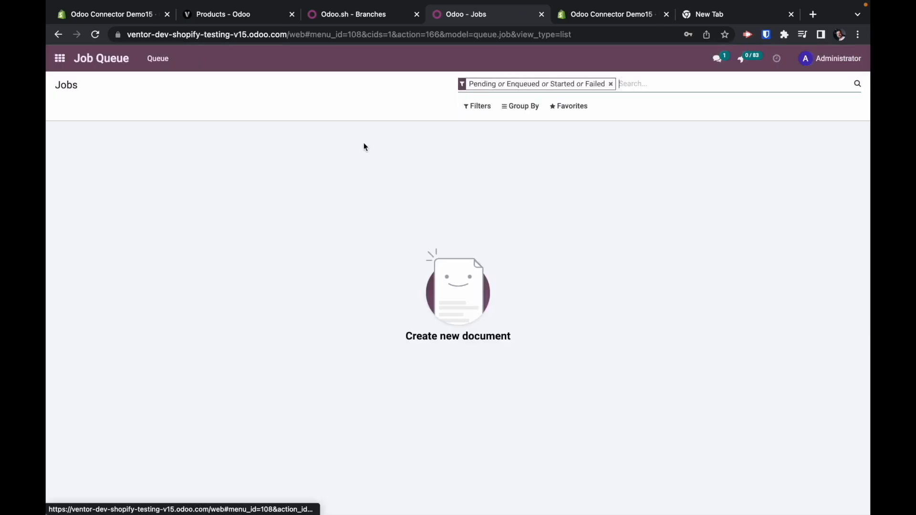
click(610, 84)
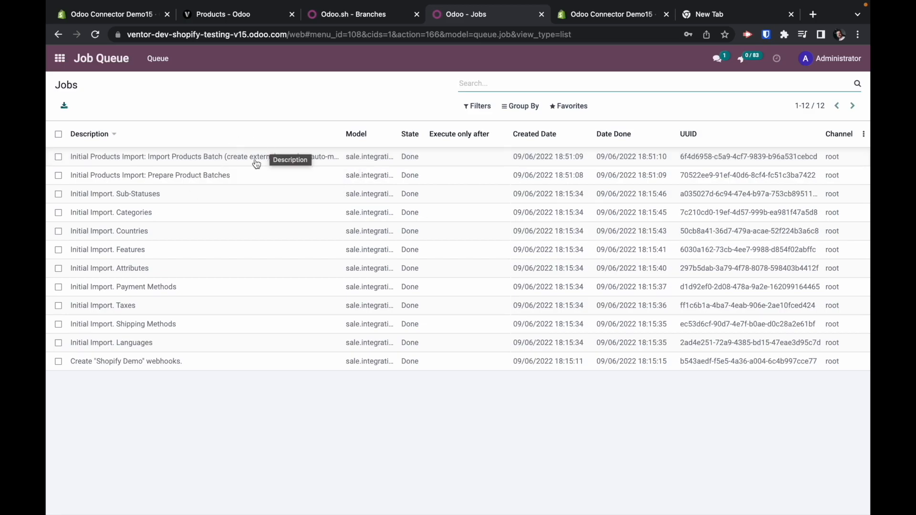
click(239, 156)
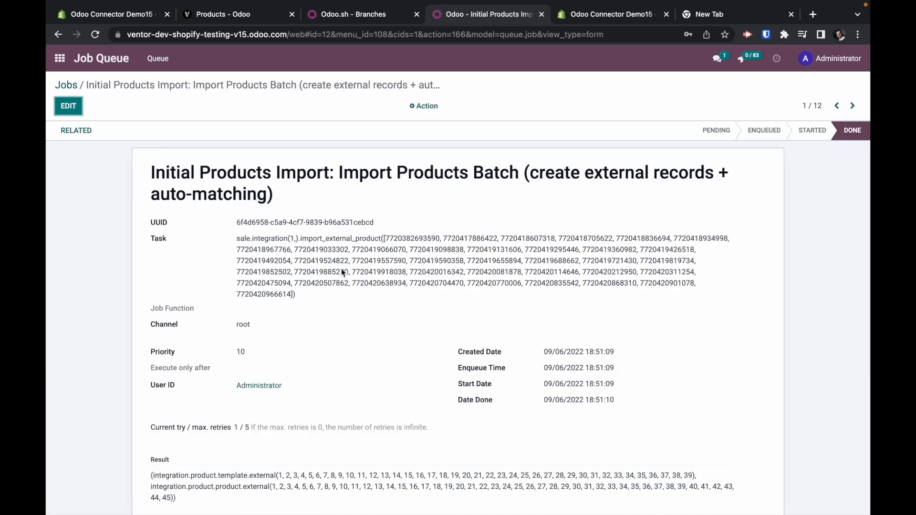
scroll(425, 362, down, 2)
scroll(424, 362, up, 2)
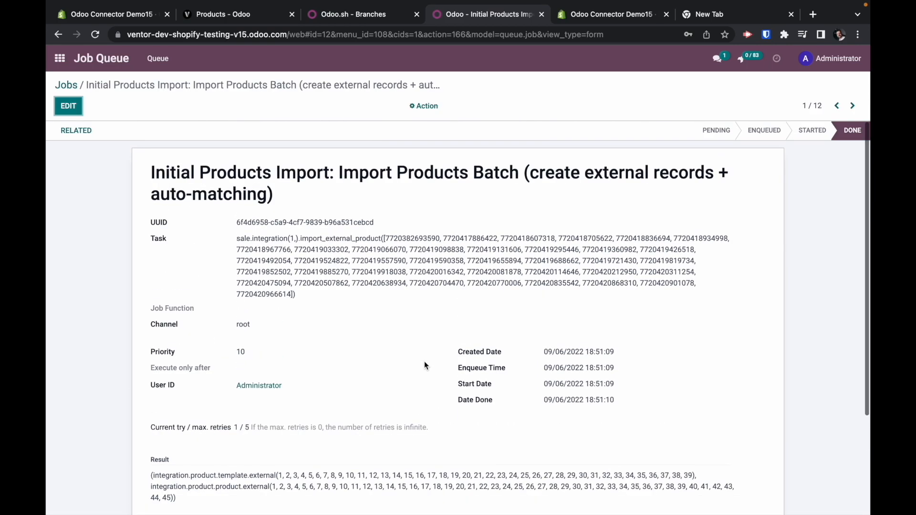
Review the imported external Products and Variants records in e-Commerce Integration
click(59, 58)
click(400, 136)
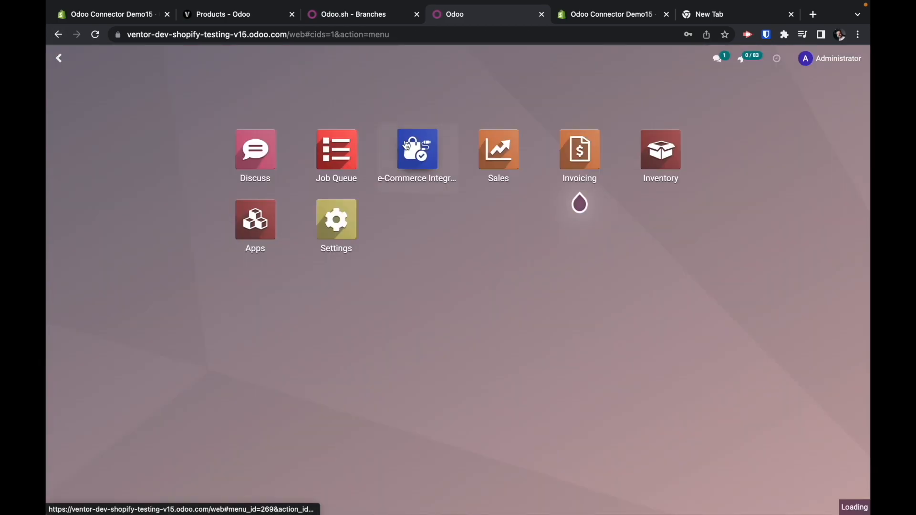
click(425, 61)
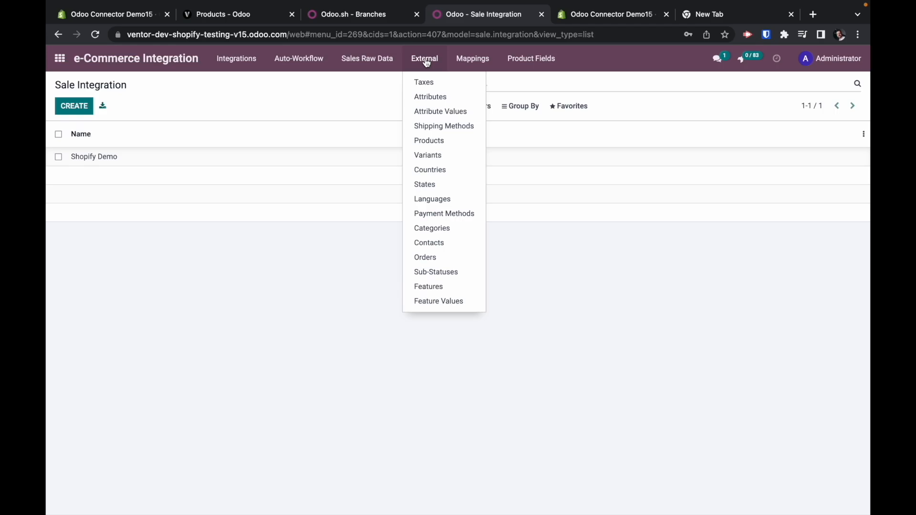
click(430, 140)
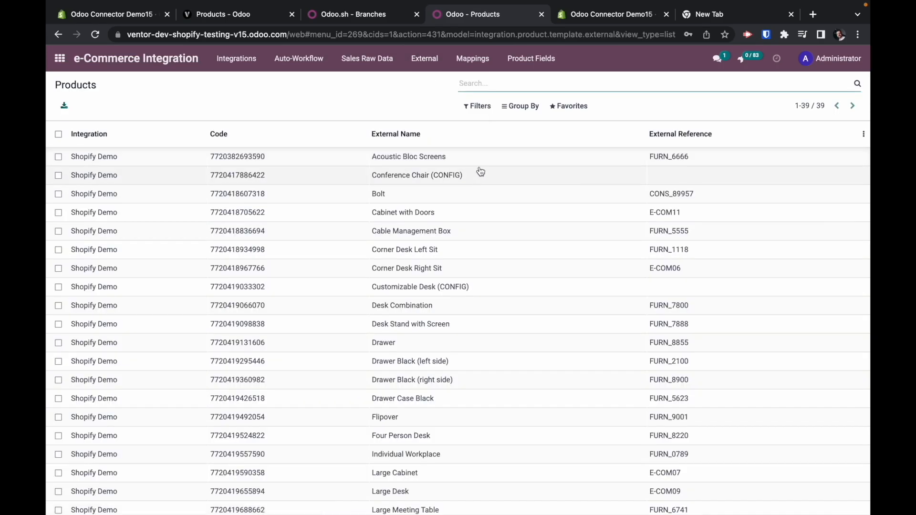
scroll(521, 327, down, 5)
scroll(521, 327, up, 5)
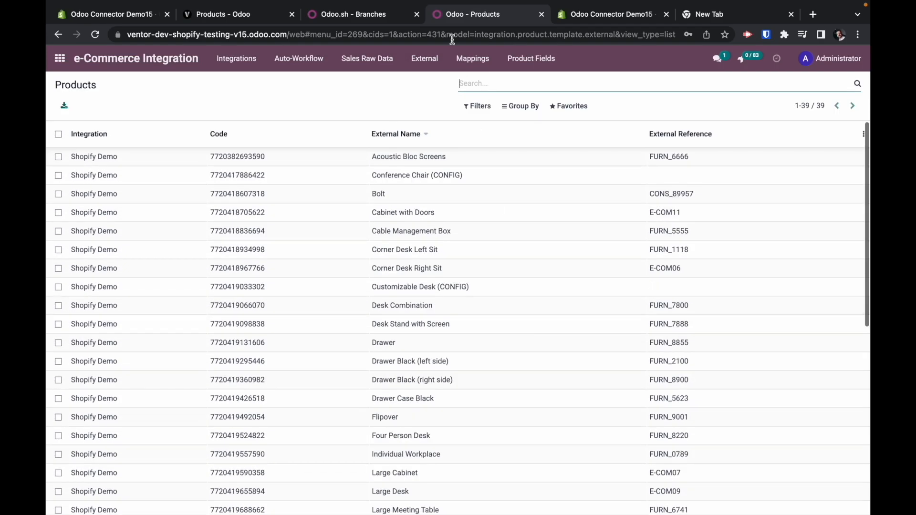
click(428, 59)
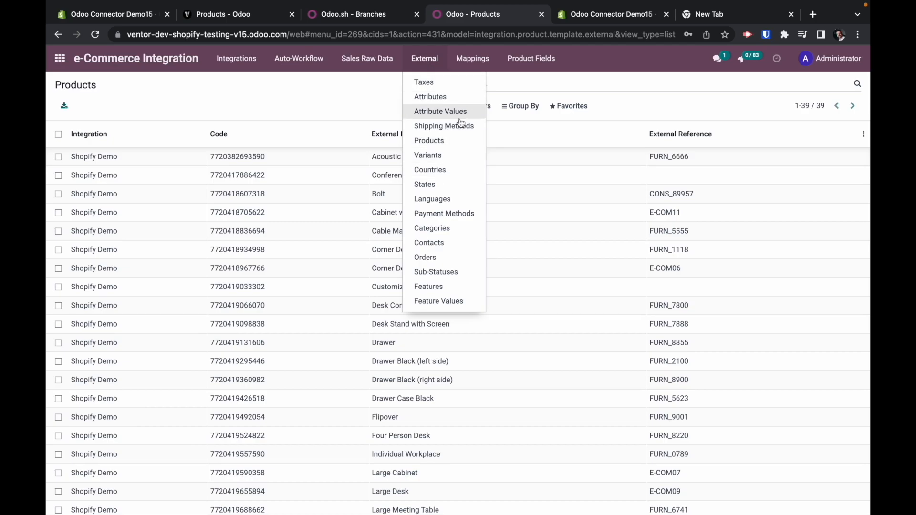
click(457, 154)
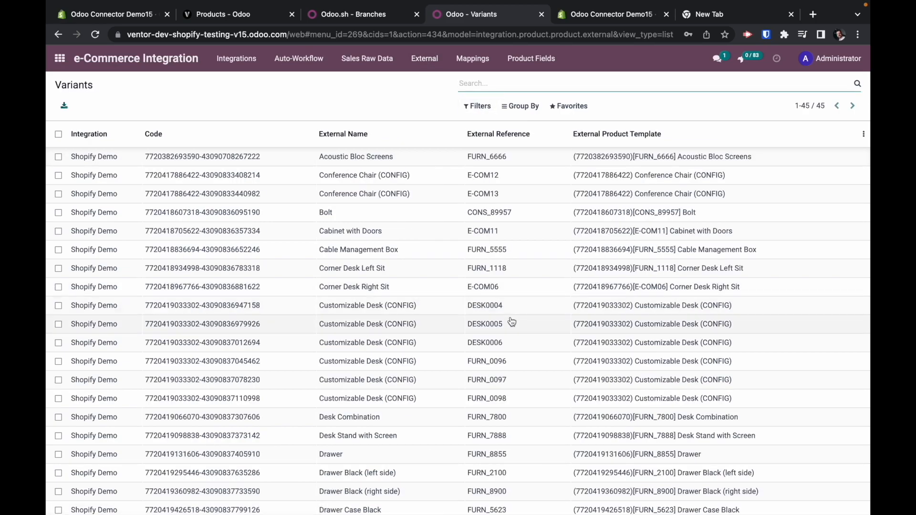
Check the missing mappings indicator, open the Products mappings and list all of them without the Not Mapped filter
scroll(512, 323, down, 5)
scroll(512, 323, up, 5)
click(466, 58)
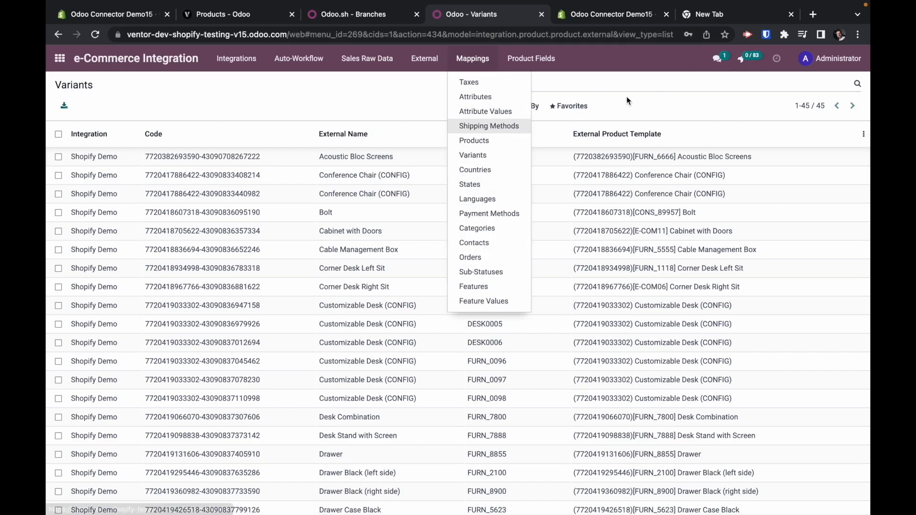
mouse_move(742, 60)
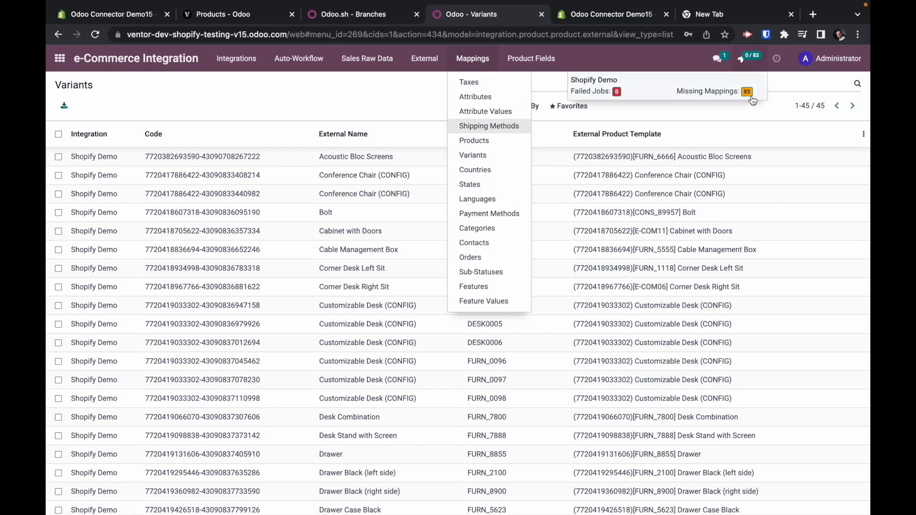
click(494, 140)
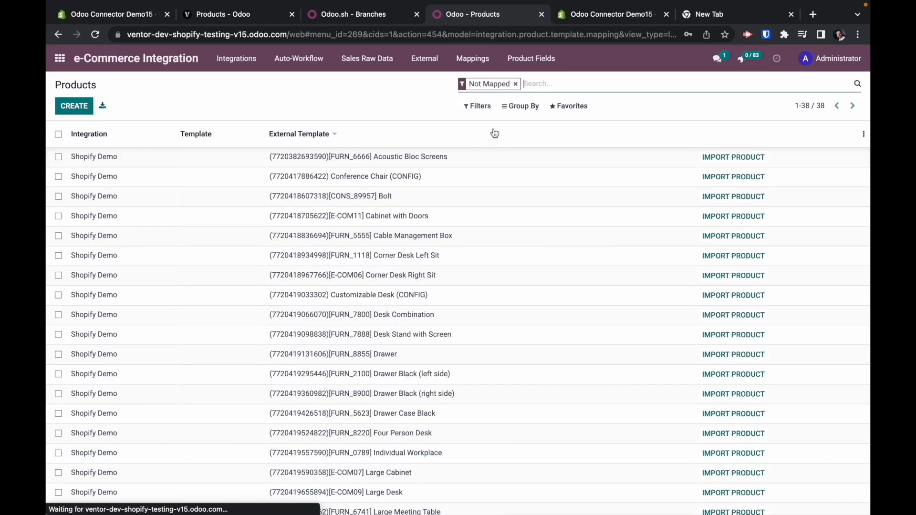
click(517, 84)
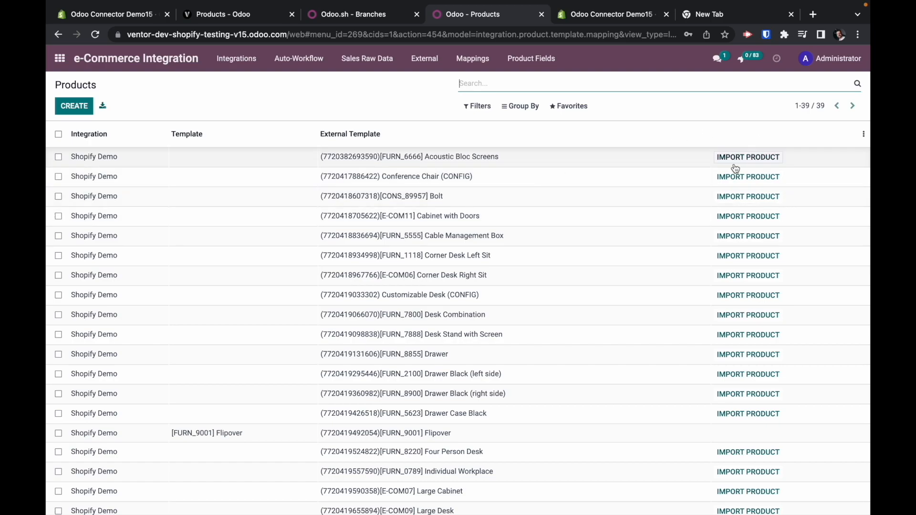
click(58, 158)
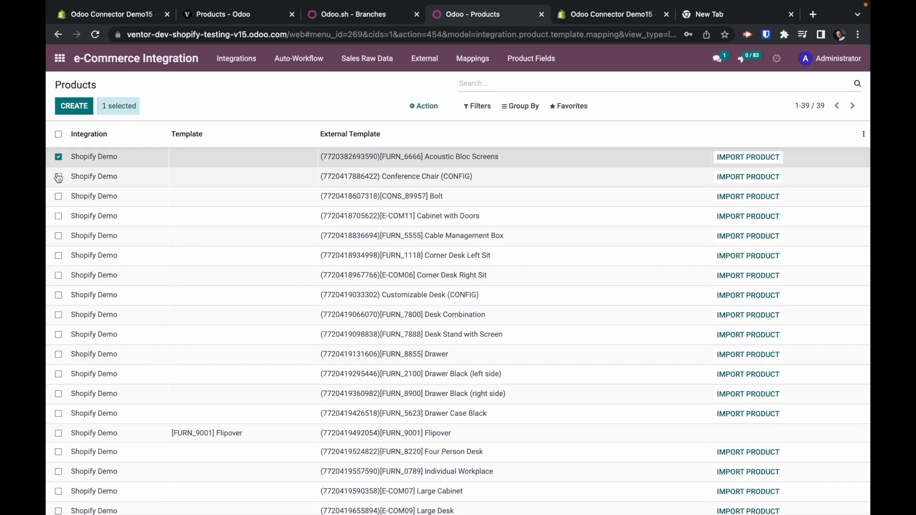
click(58, 177)
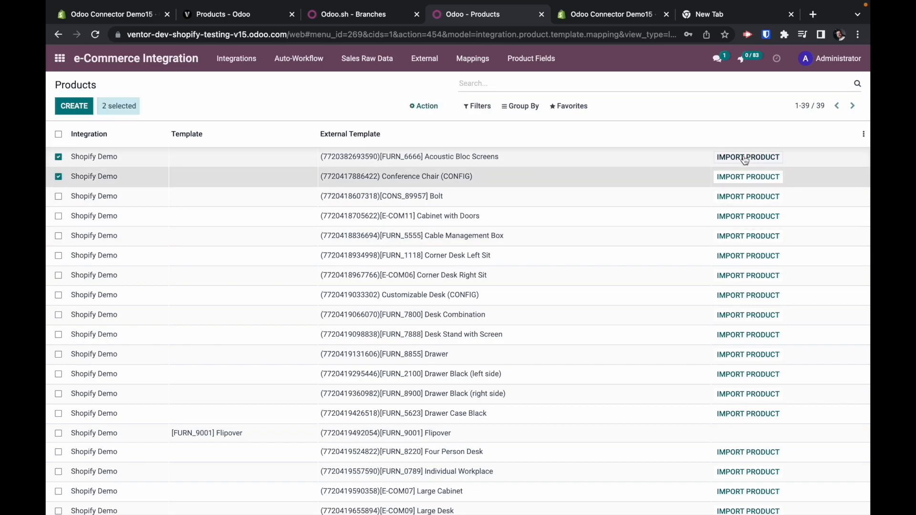
click(58, 177)
click(58, 157)
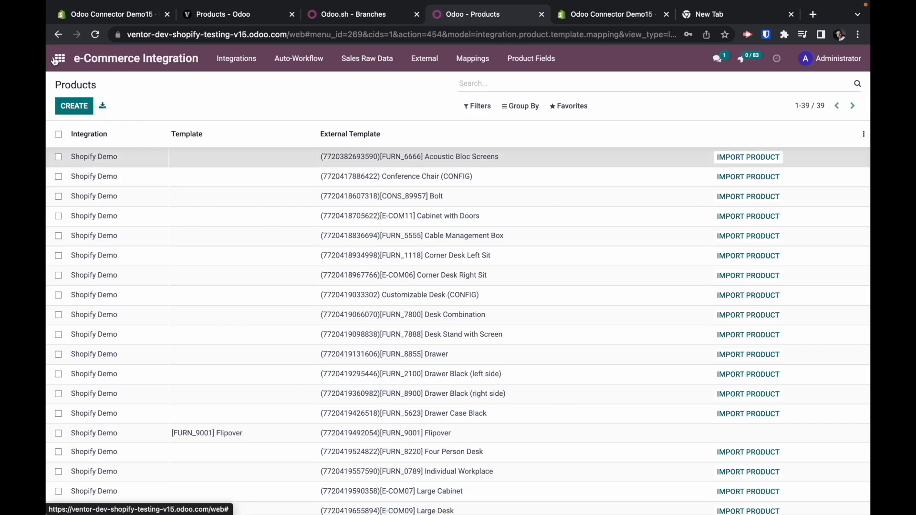
Import the Acoustic Bloc Screens product from its mapping row and refresh the unfiltered product mappings list
click(752, 161)
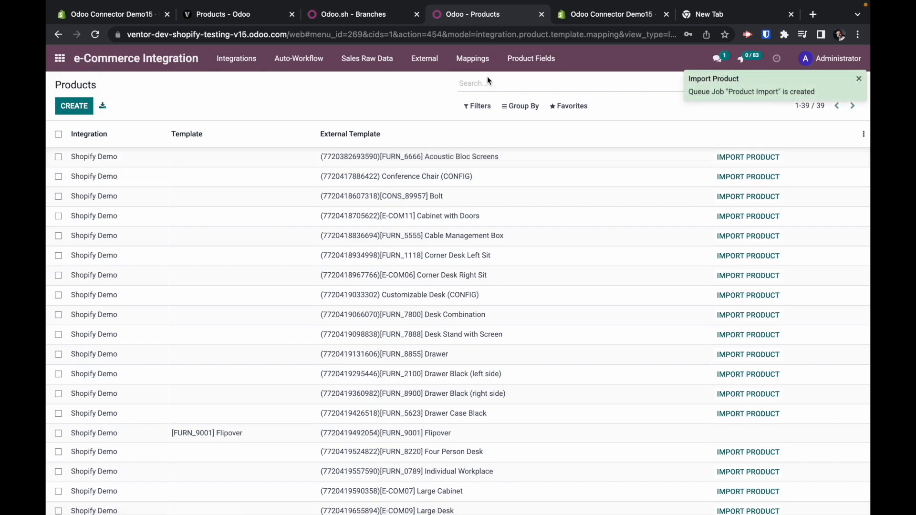
click(479, 109)
click(485, 126)
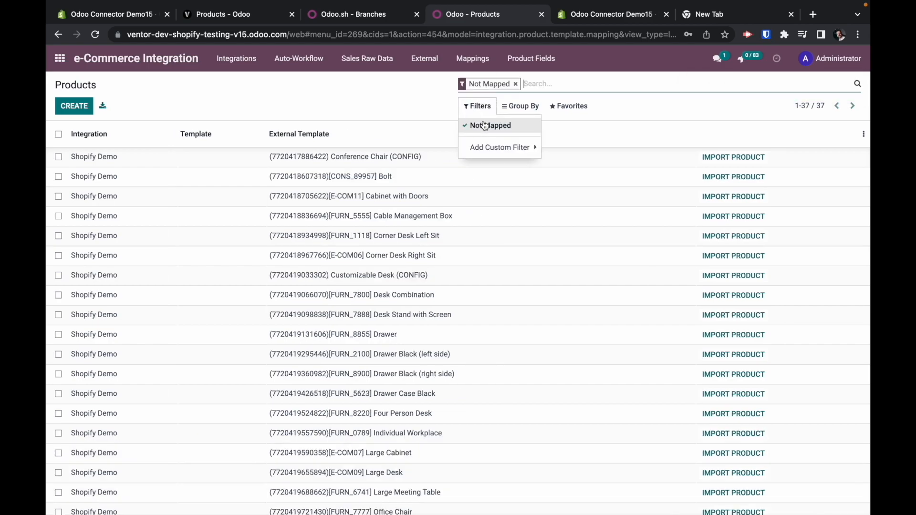
click(485, 125)
click(501, 148)
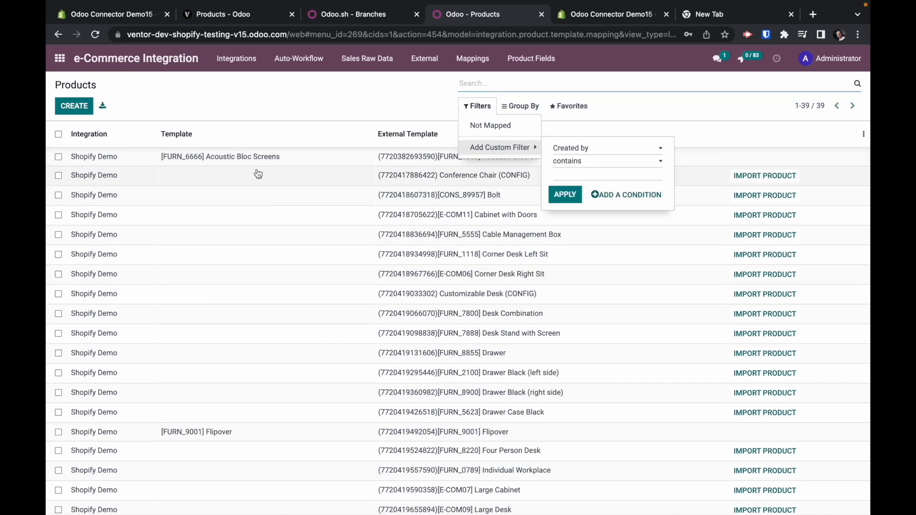
click(285, 100)
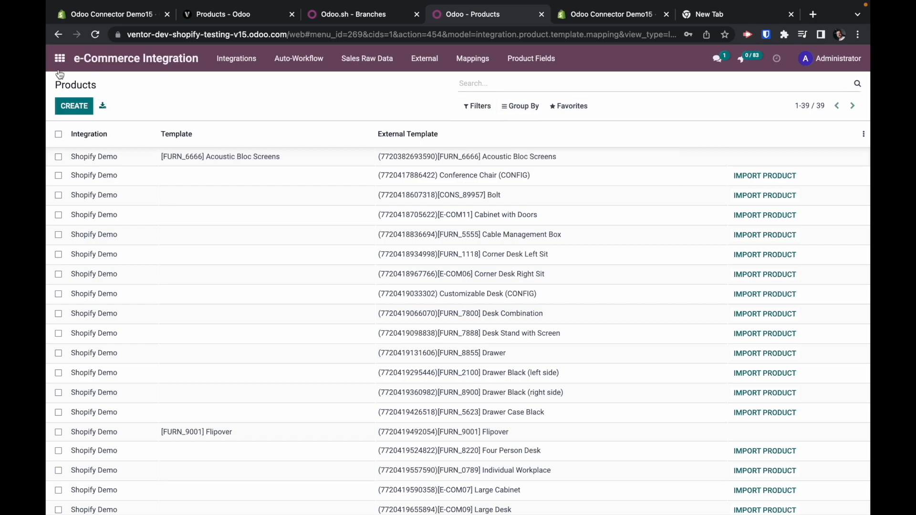
Open the Shopify Demo integration's Initial Import settings and run Create Products In Odoo
click(59, 59)
click(421, 144)
click(180, 157)
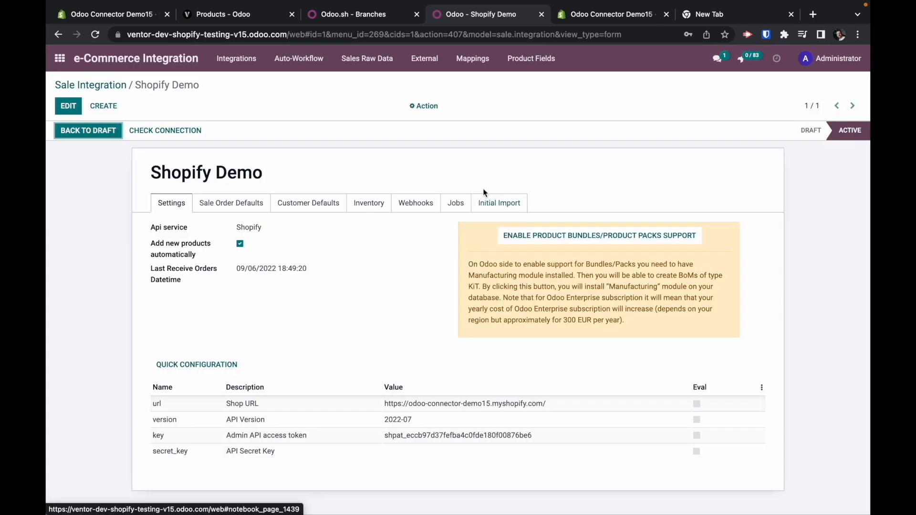
click(511, 205)
scroll(394, 339, down, 3)
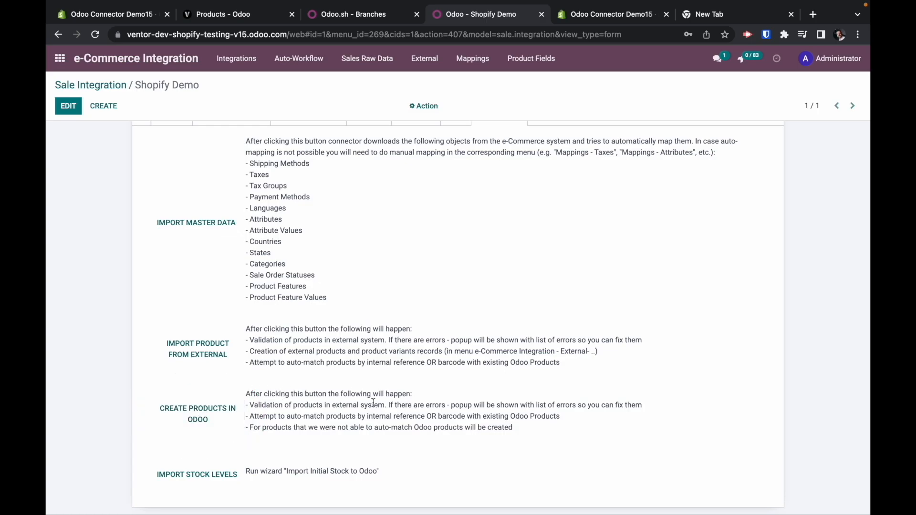
click(219, 421)
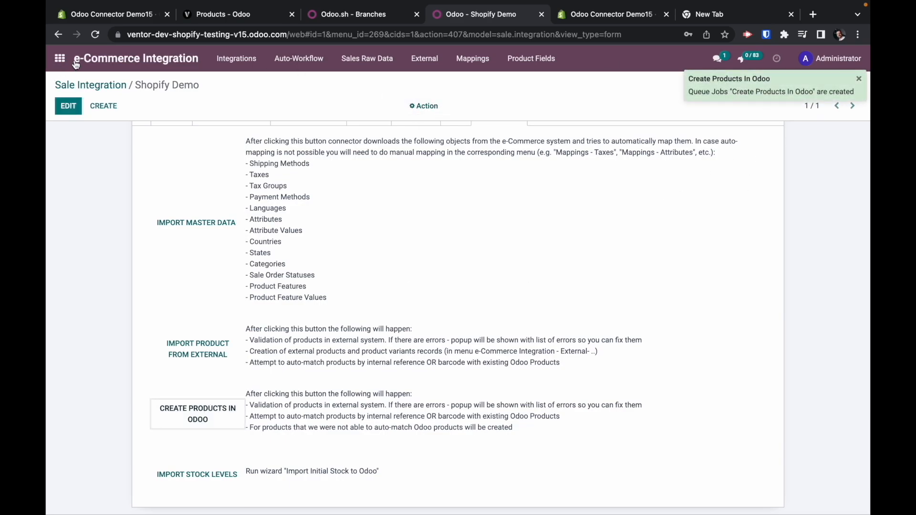
Check the Import Single Product jobs in the Job Queue and refresh their list
click(60, 58)
click(336, 150)
scroll(382, 260, down, 5)
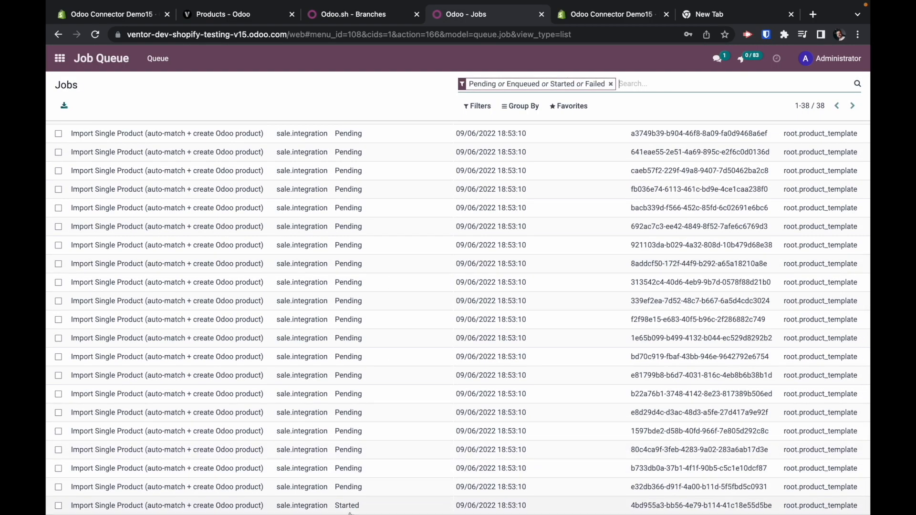
click(646, 84)
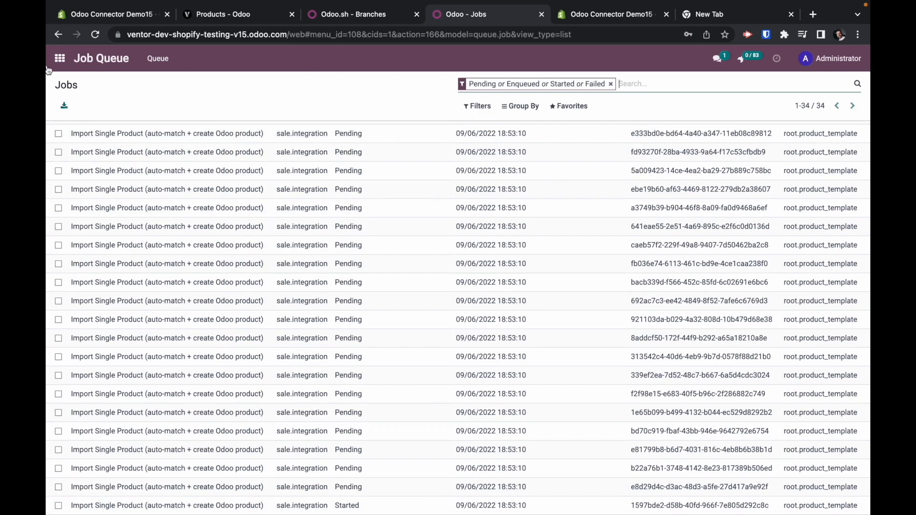
Open the product catalogue in Sales and refresh it to follow the creation of the imported products
click(65, 60)
click(504, 158)
click(229, 68)
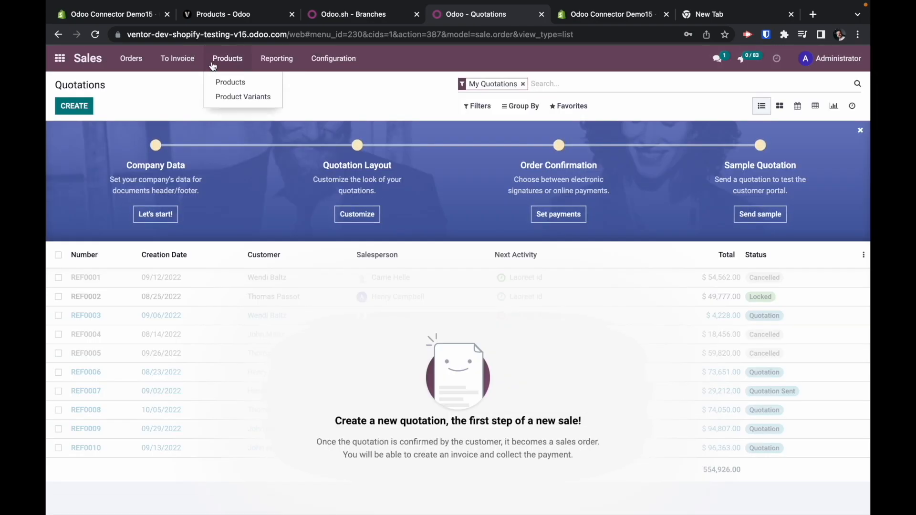
click(238, 82)
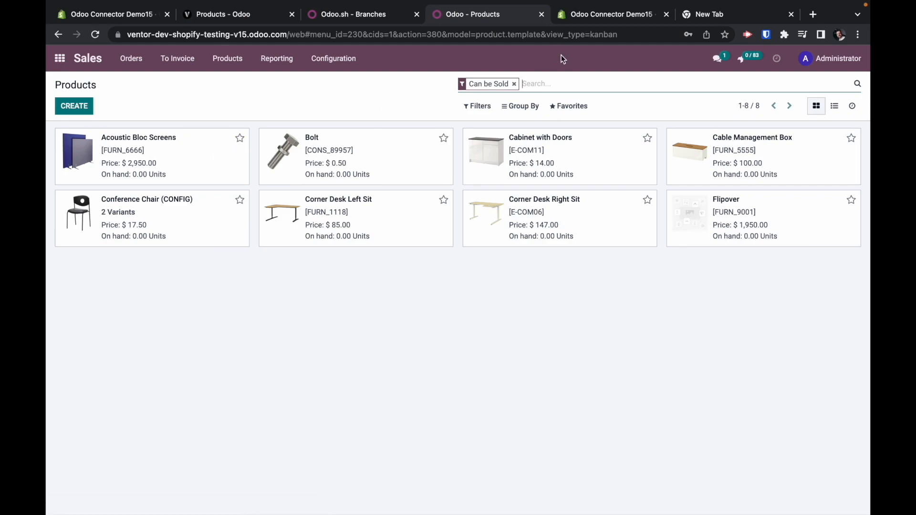
click(543, 86)
key(Return)
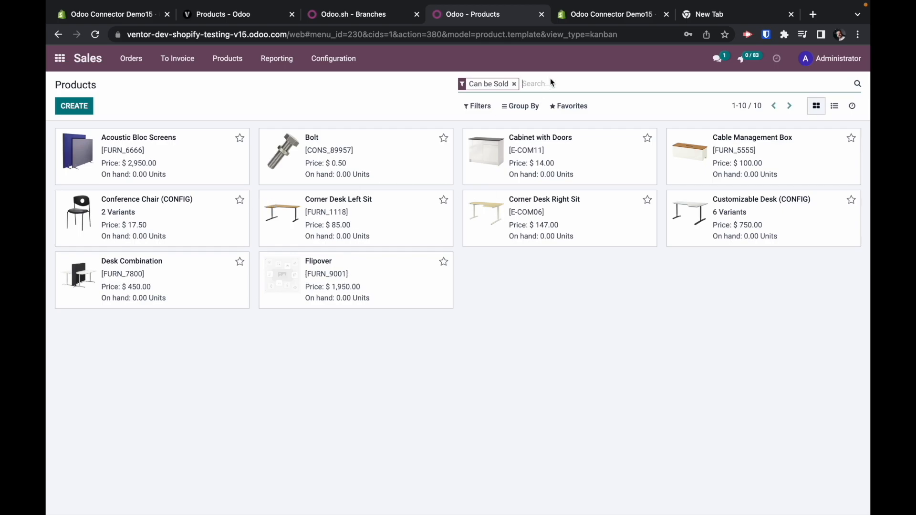
key(Return)
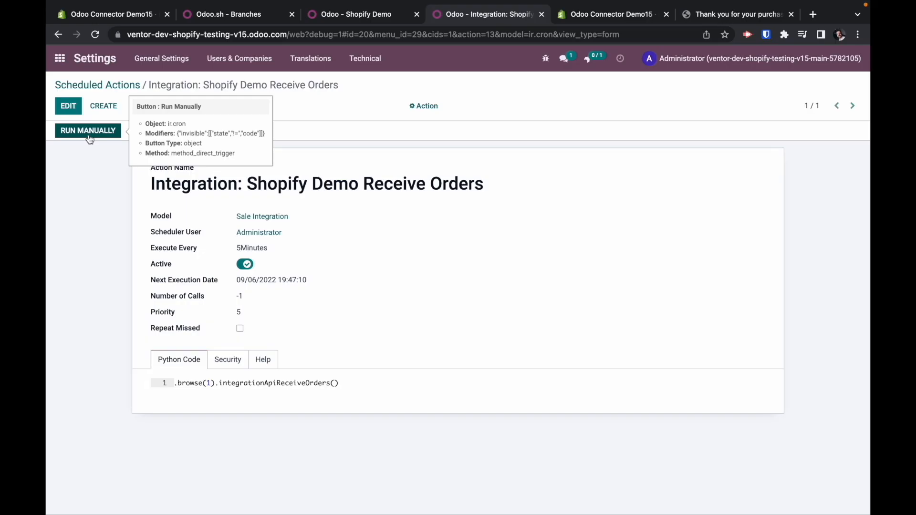
Run the Integration: Shopify Demo Receive Orders scheduled action manually and check the connector's failed jobs and missing mappings
click(87, 133)
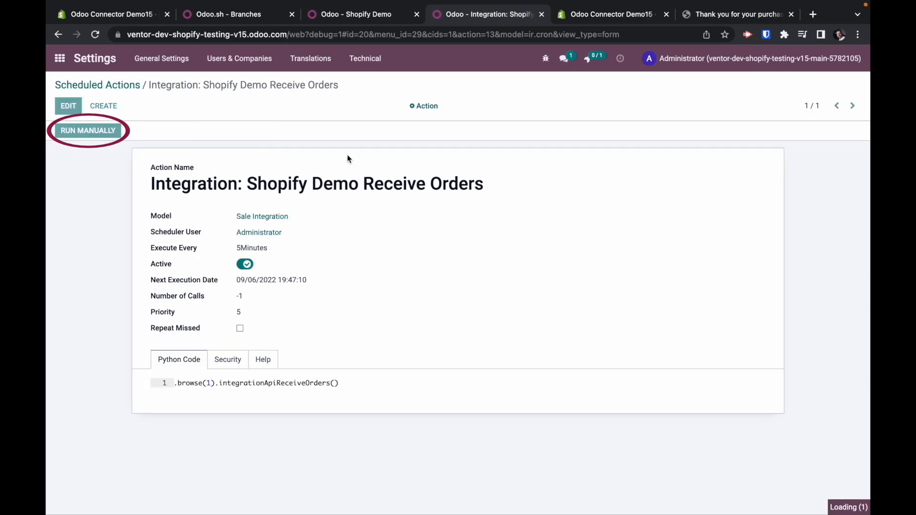
click(61, 60)
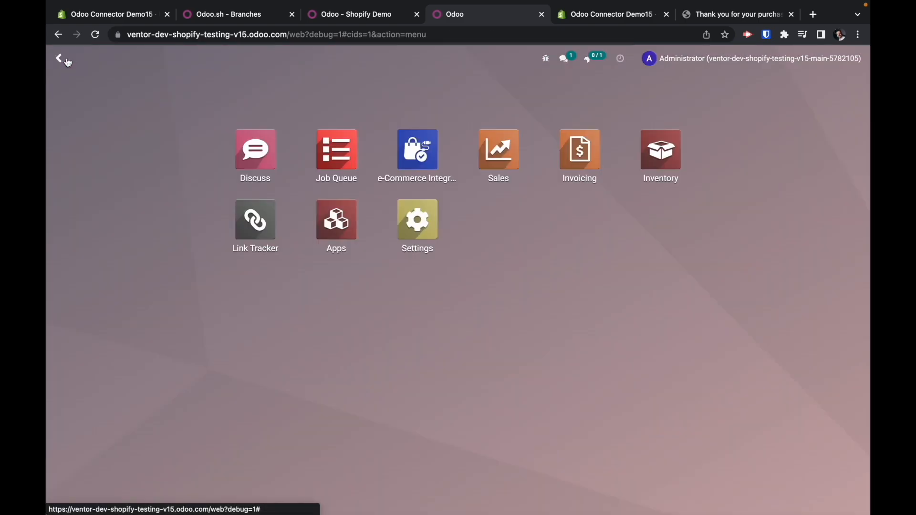
click(602, 61)
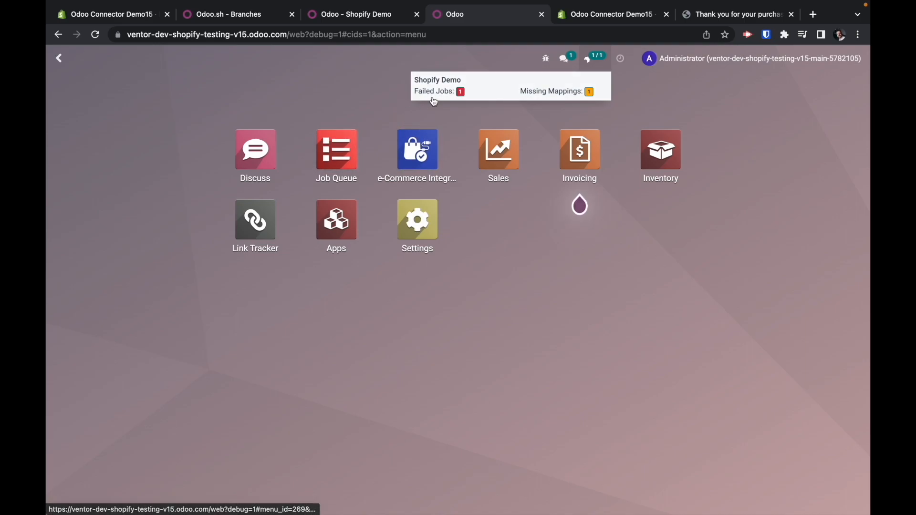
click(352, 94)
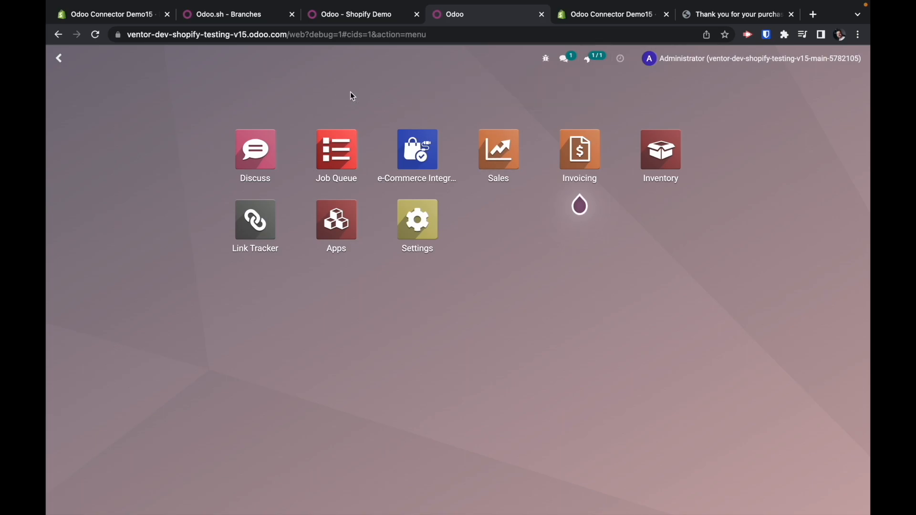
Open the received Shopify order under Sales Raw Data in e-Commerce Integration, review its raw data and return to the list
click(418, 152)
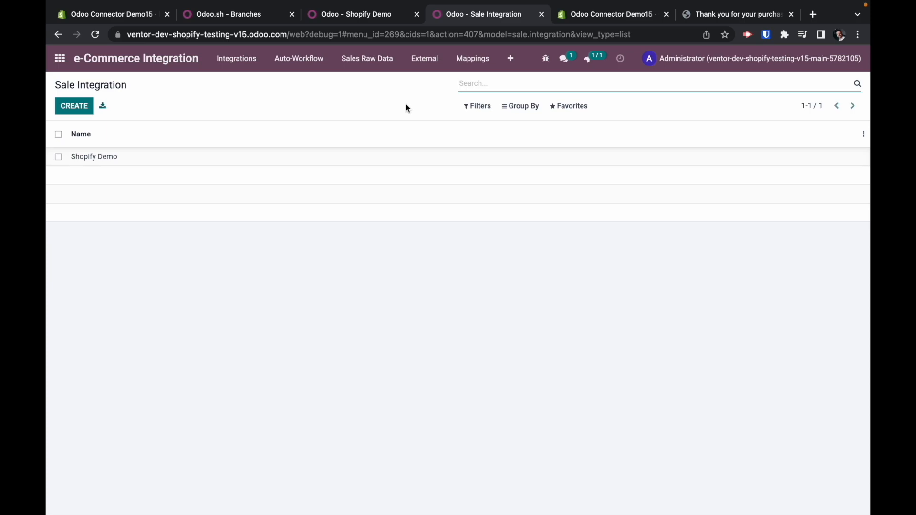
click(370, 61)
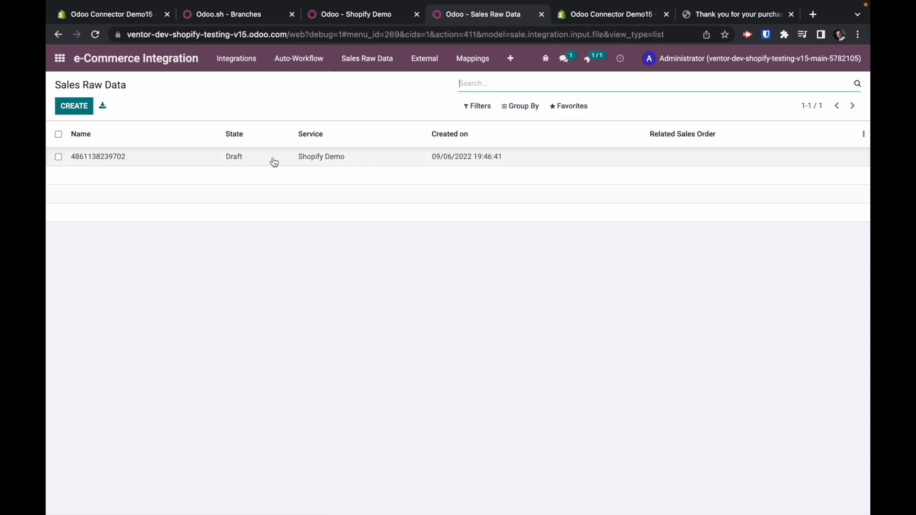
click(307, 157)
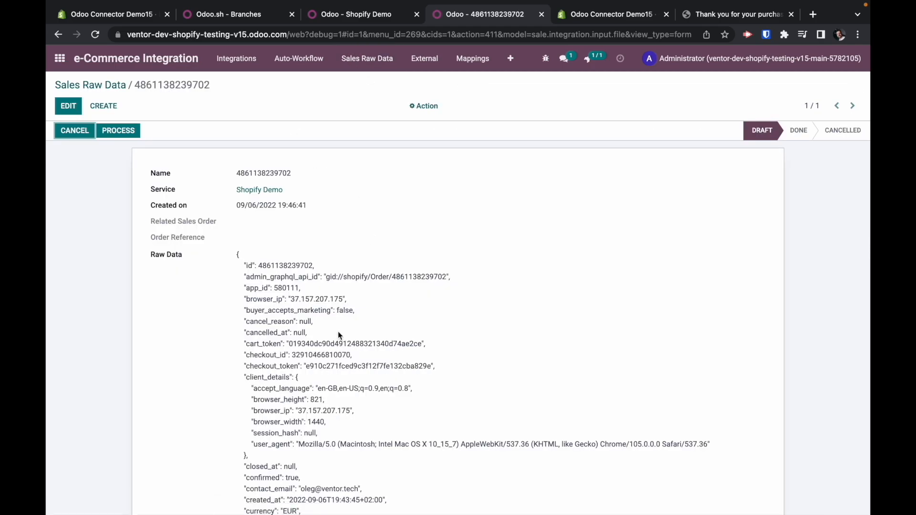
scroll(338, 331, down, 3)
scroll(338, 335, down, 20)
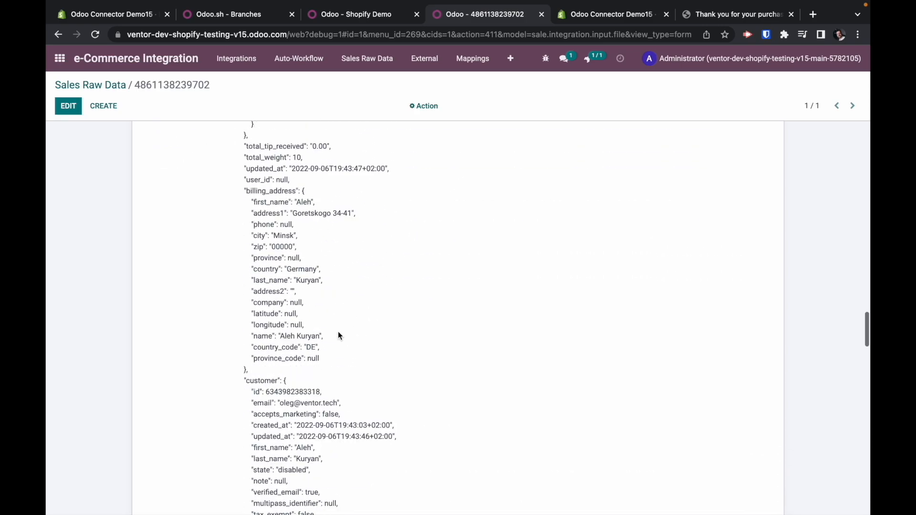
scroll(338, 335, down, 10)
scroll(338, 335, up, 15)
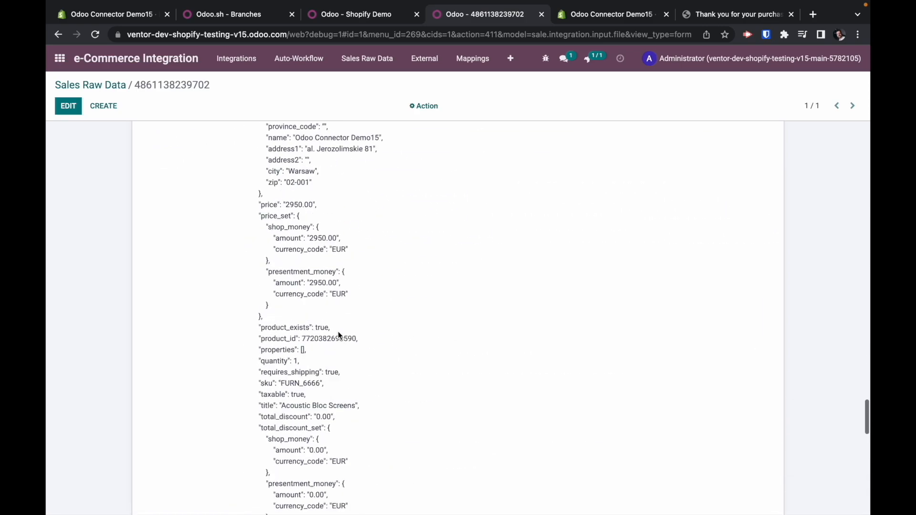
scroll(338, 331, up, 15)
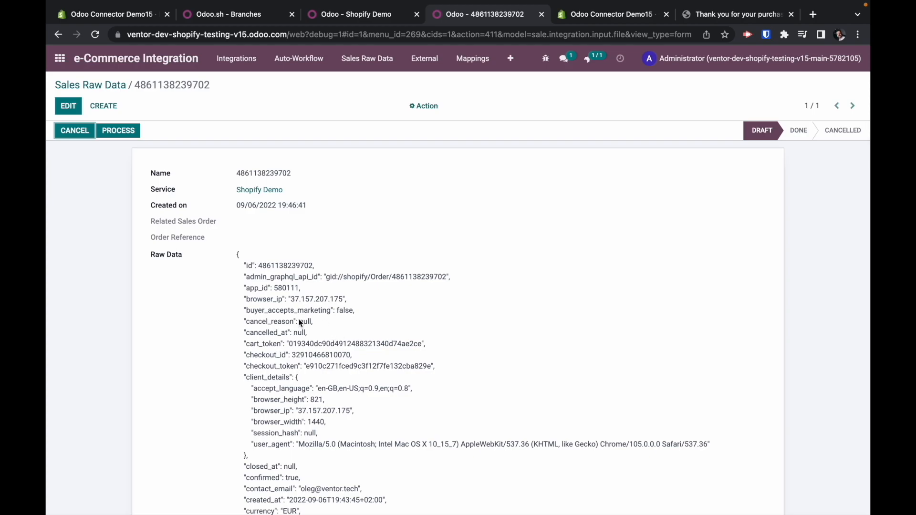
click(113, 84)
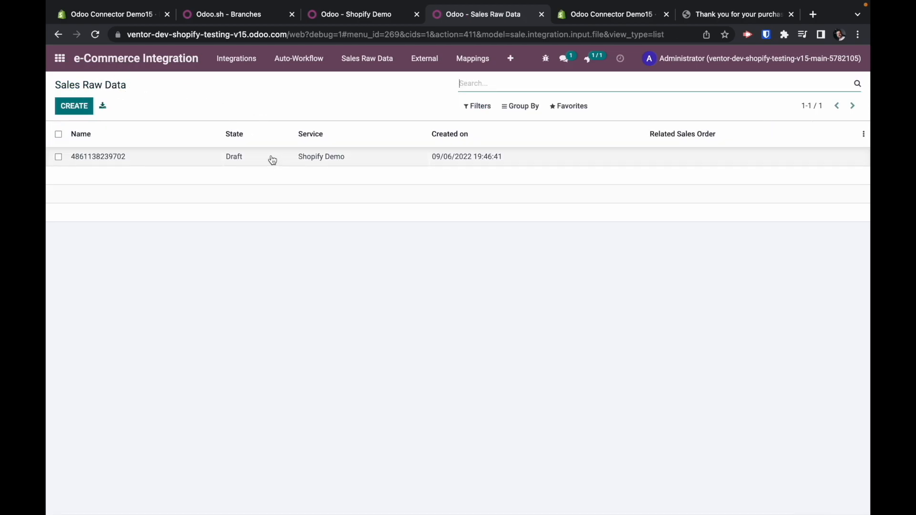
Open the failed Import Order job in the Job Queue and examine its integration exception and traceback
click(592, 61)
click(60, 58)
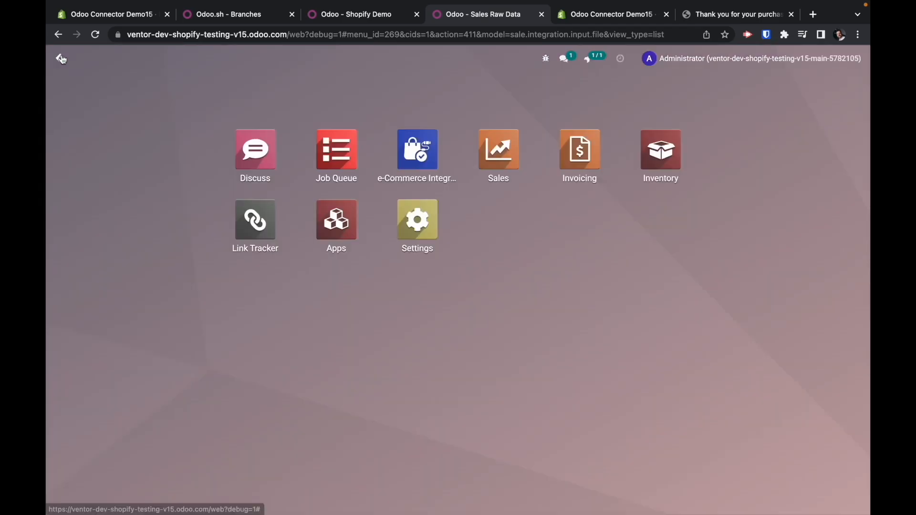
click(336, 149)
click(224, 165)
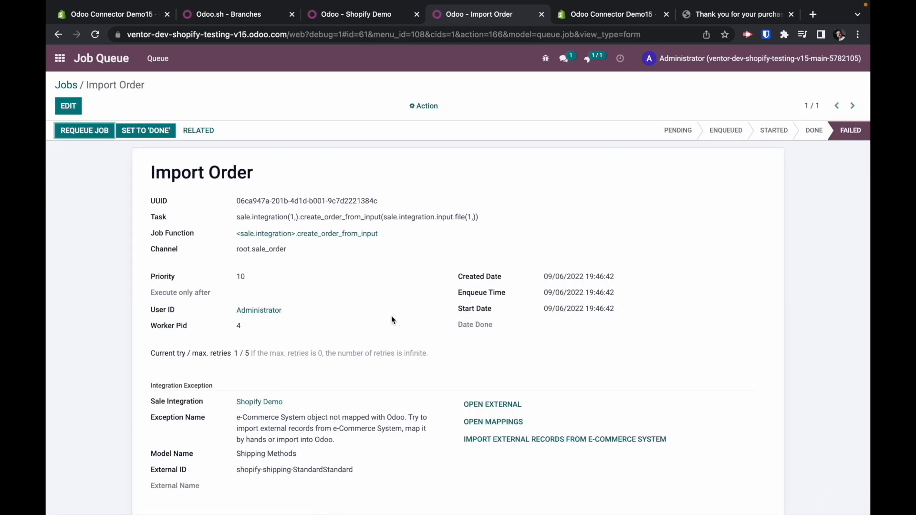
scroll(392, 319, down, 3)
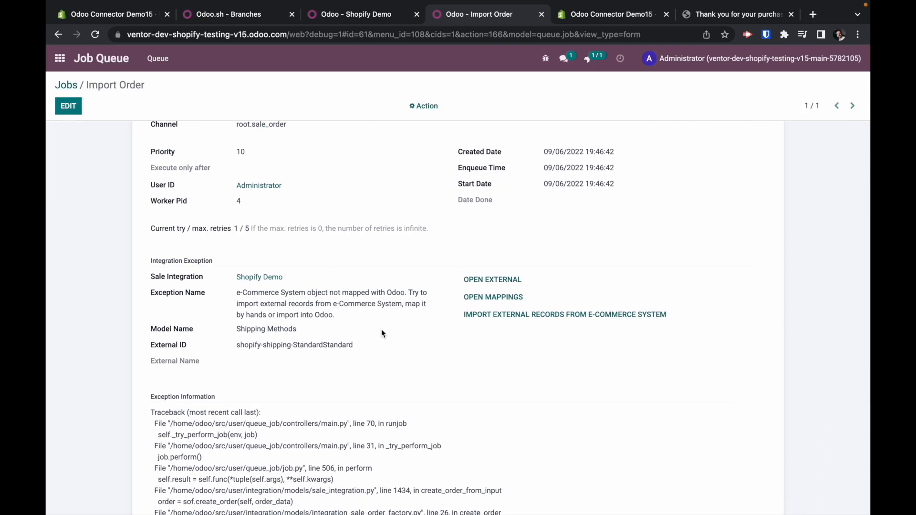
scroll(379, 361, down, 5)
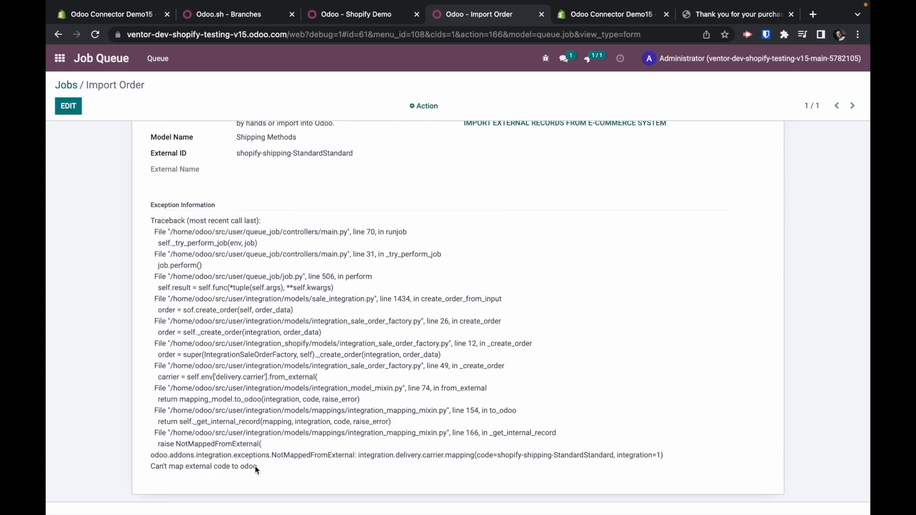
Import the missing Shipping Methods external records from the failed Import Order job, review the job's result and return to the job list
scroll(380, 343, up, 4)
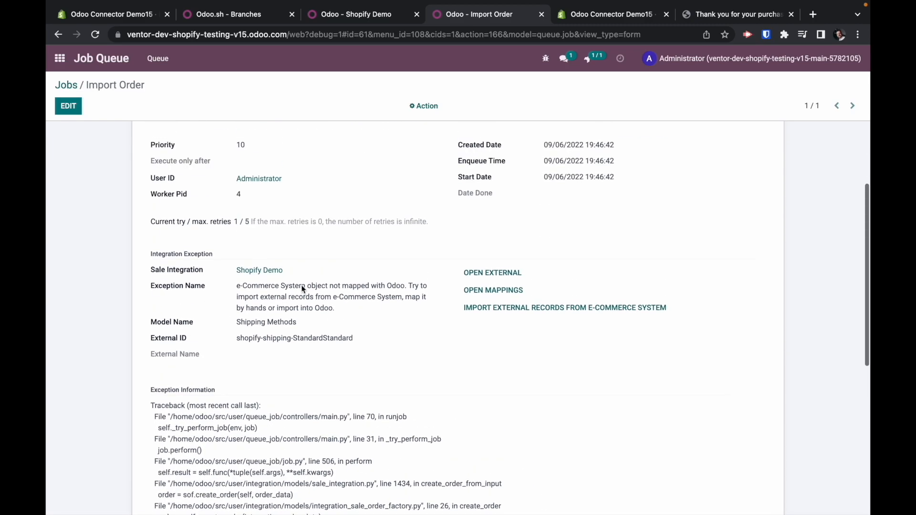
drag(213, 250, 126, 258)
click(507, 296)
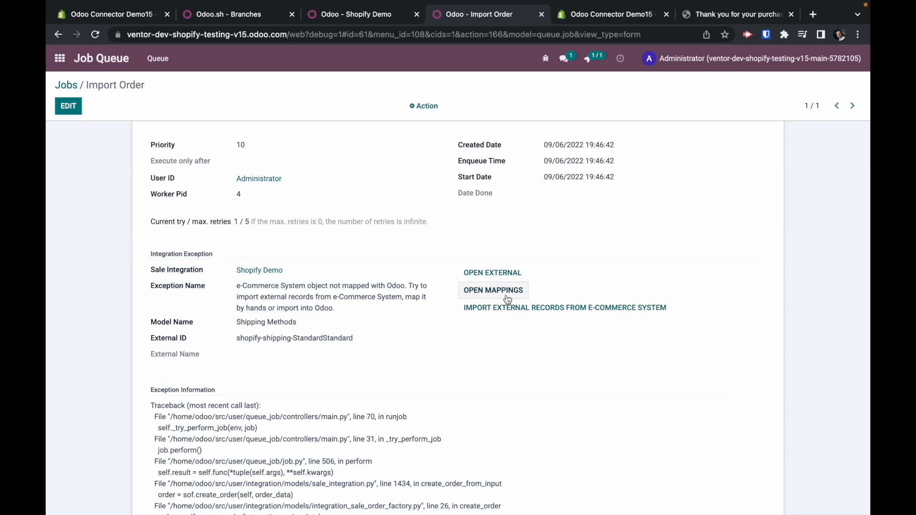
click(500, 317)
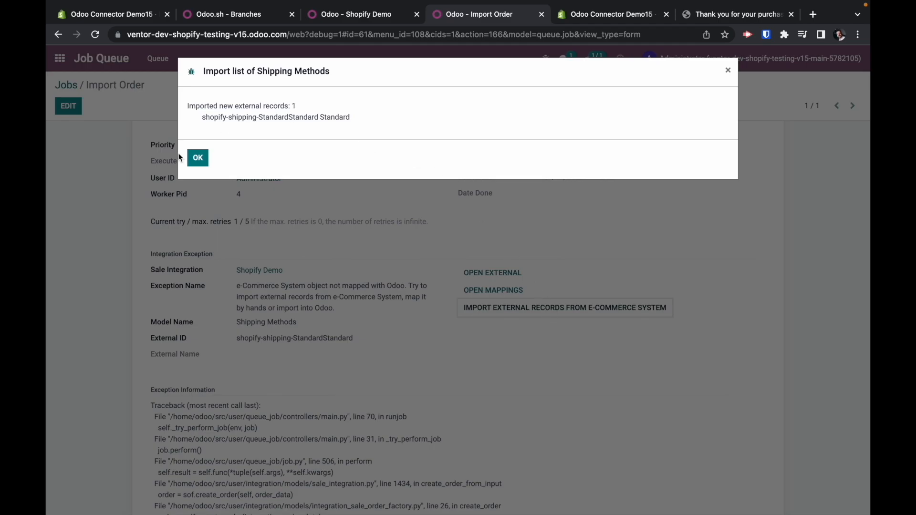
click(198, 158)
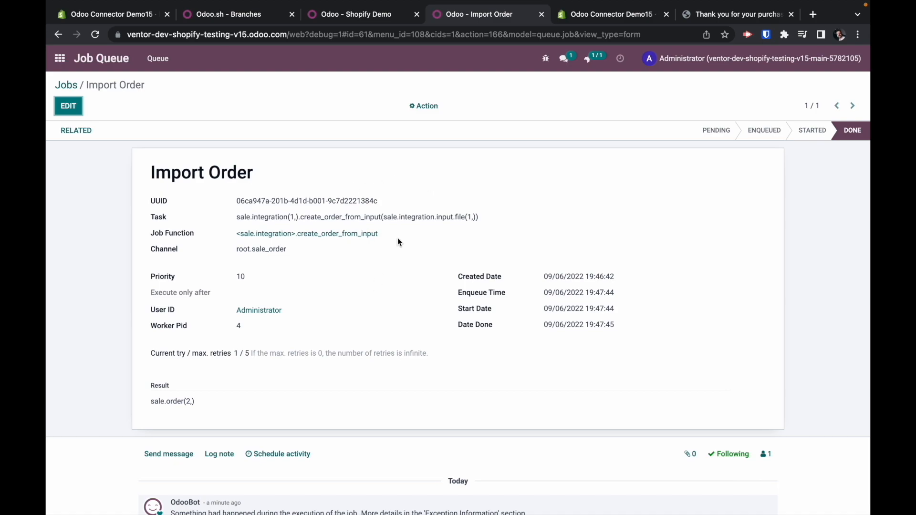
drag(210, 408, 151, 402)
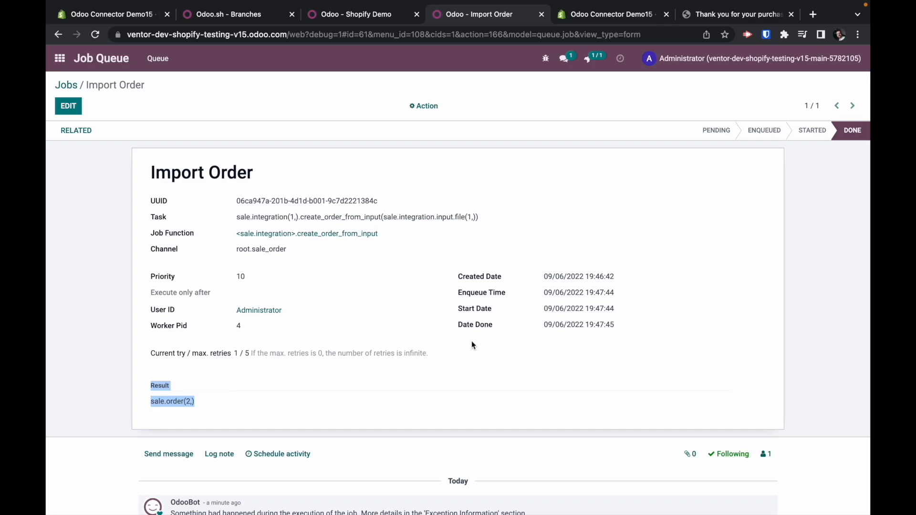
click(75, 86)
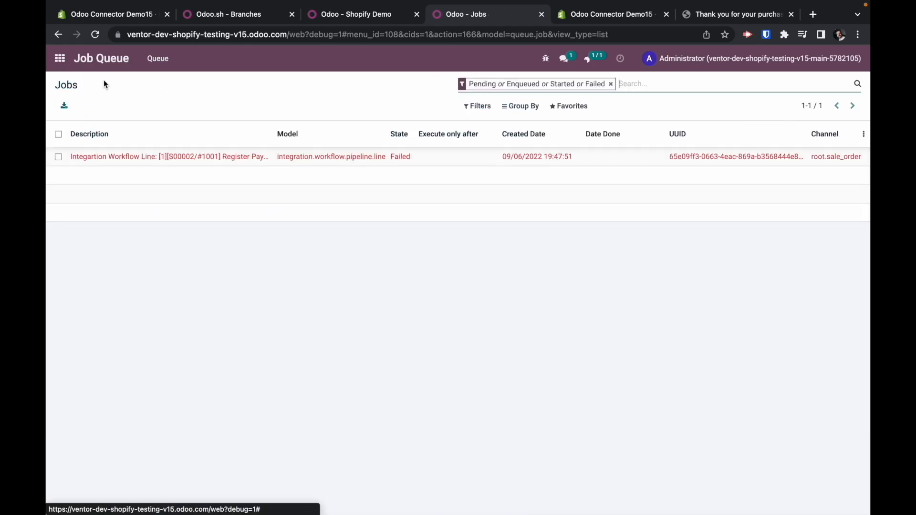
Open the received Shopify order under Sales Raw Data in e-Commerce Integration and examine its related sales order
click(60, 58)
click(417, 149)
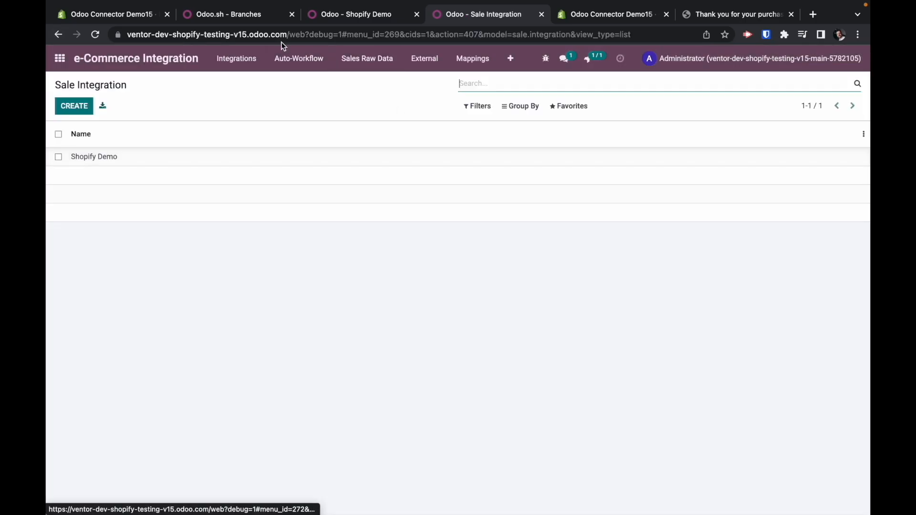
click(363, 59)
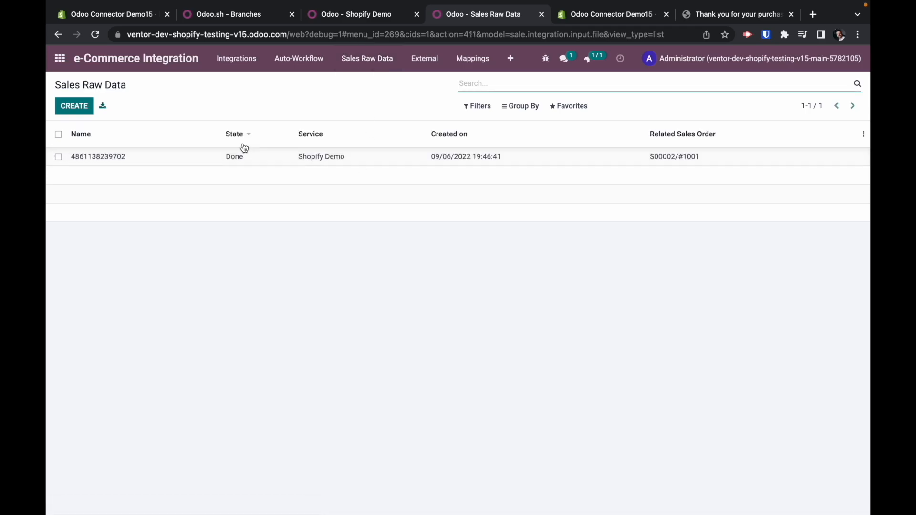
click(269, 161)
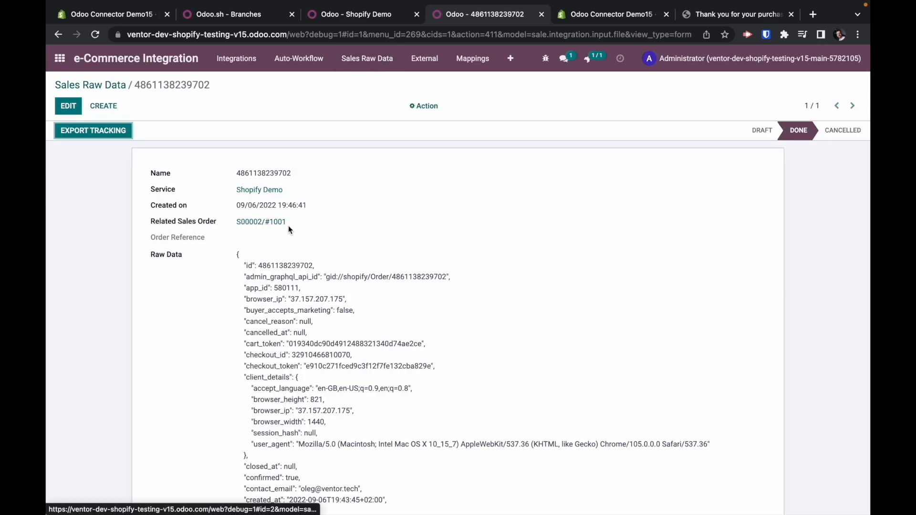
drag(297, 222, 237, 221)
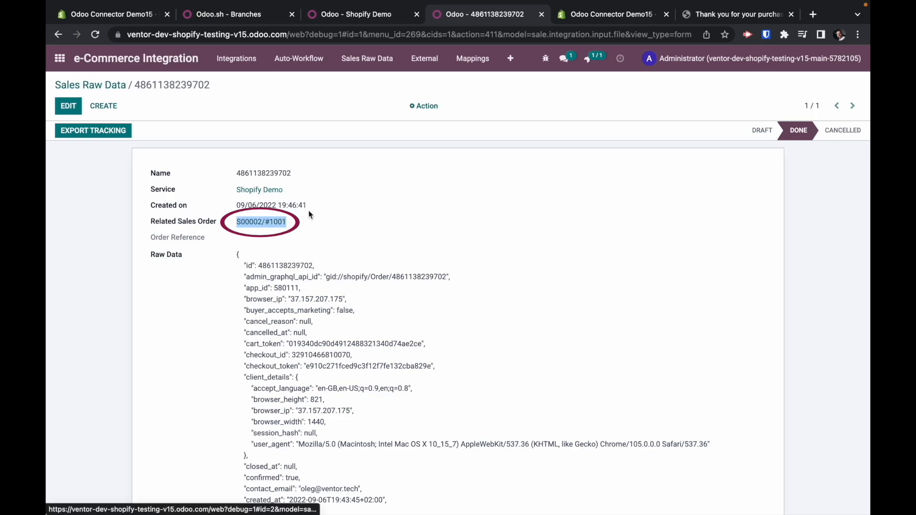
click(251, 223)
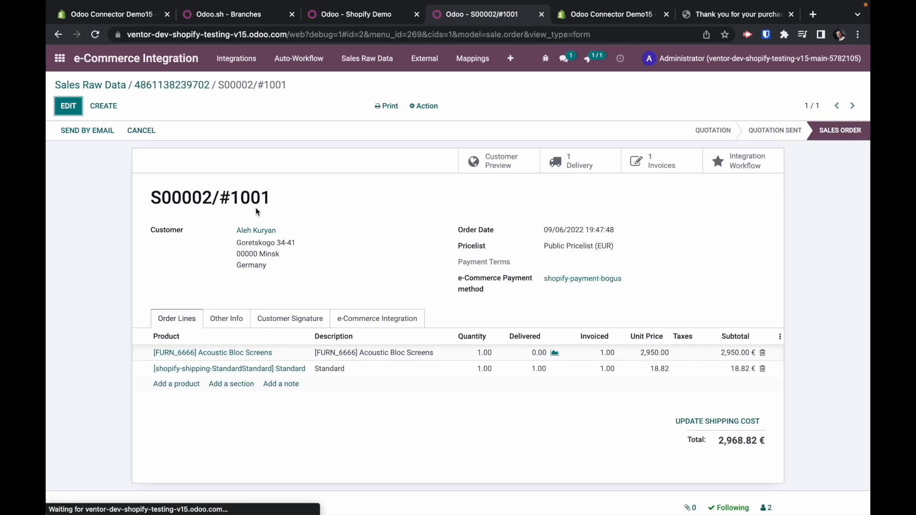
drag(154, 198, 275, 203)
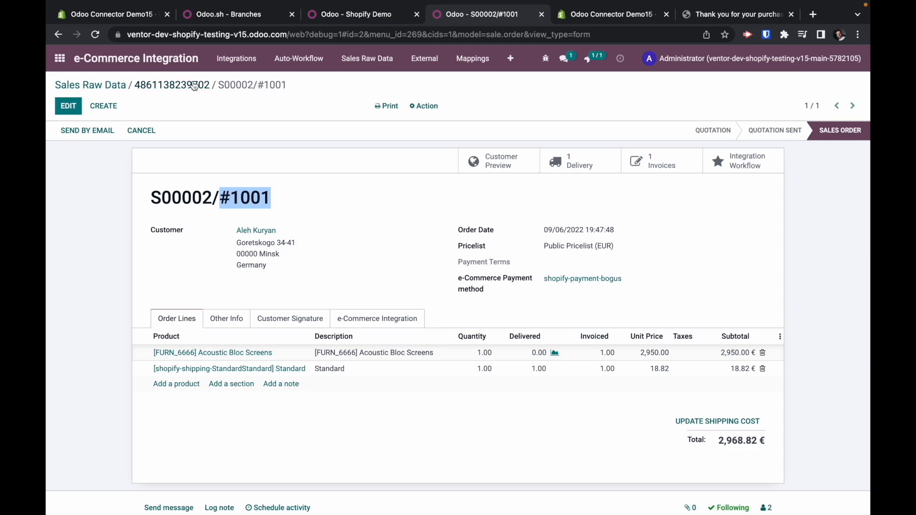
Set the Sales Order prefix to SHOPIFY in the Sale Order Defaults of the Shopify Demo integration and save the record
click(222, 62)
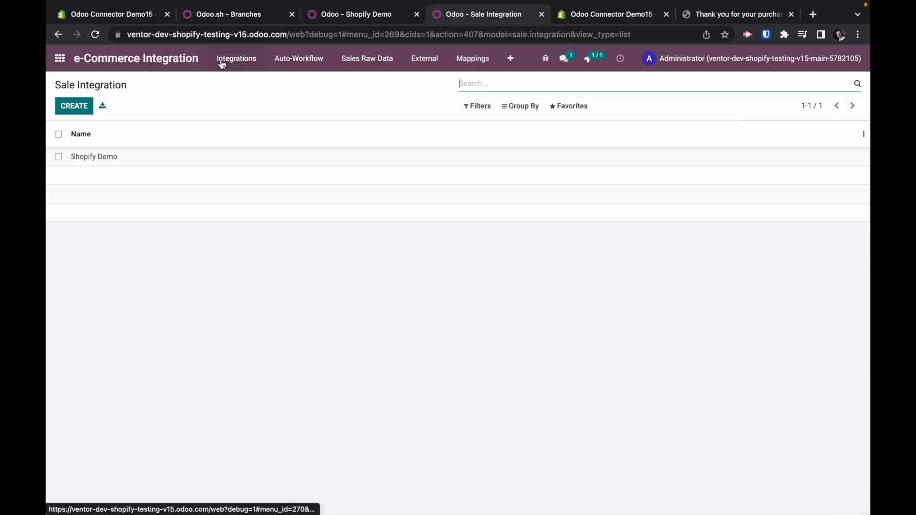
click(143, 154)
click(238, 207)
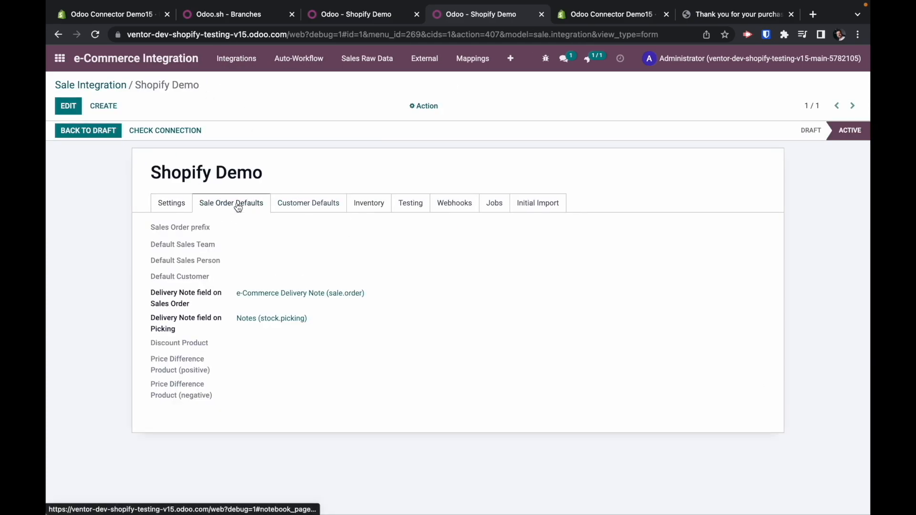
drag(150, 226, 210, 232)
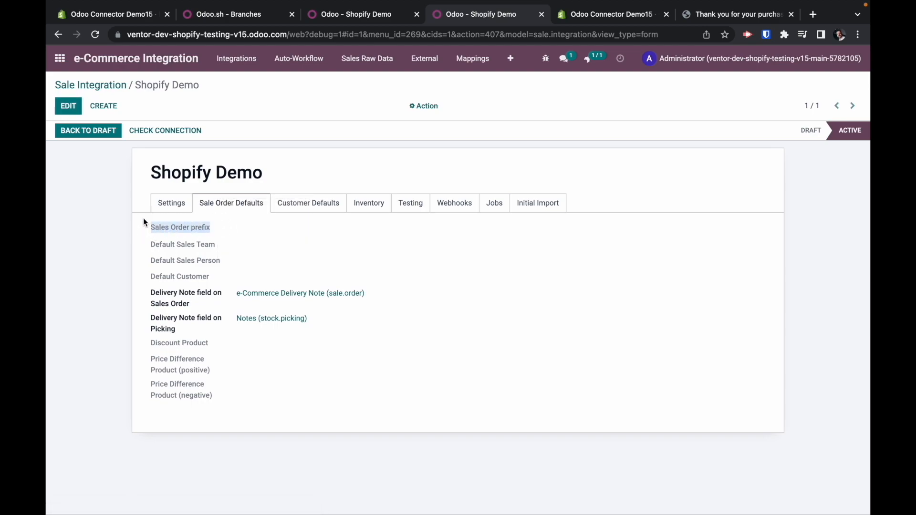
click(68, 106)
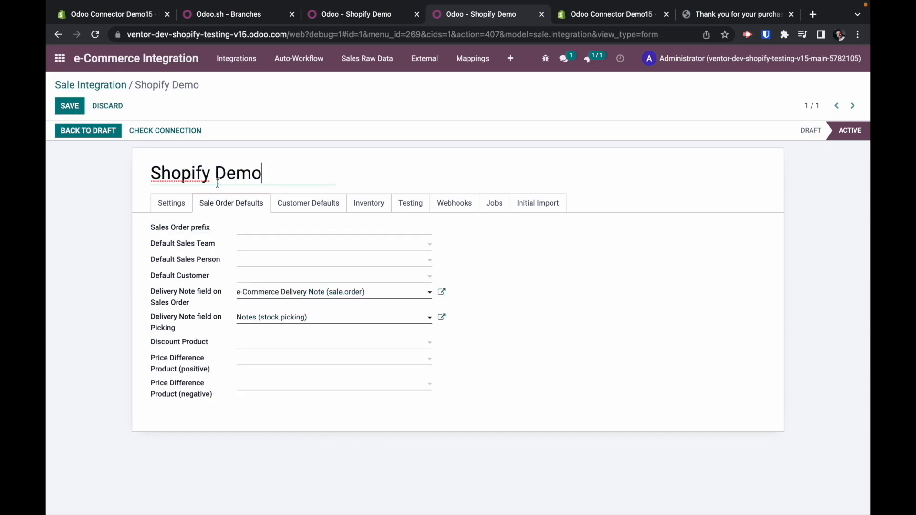
click(246, 226)
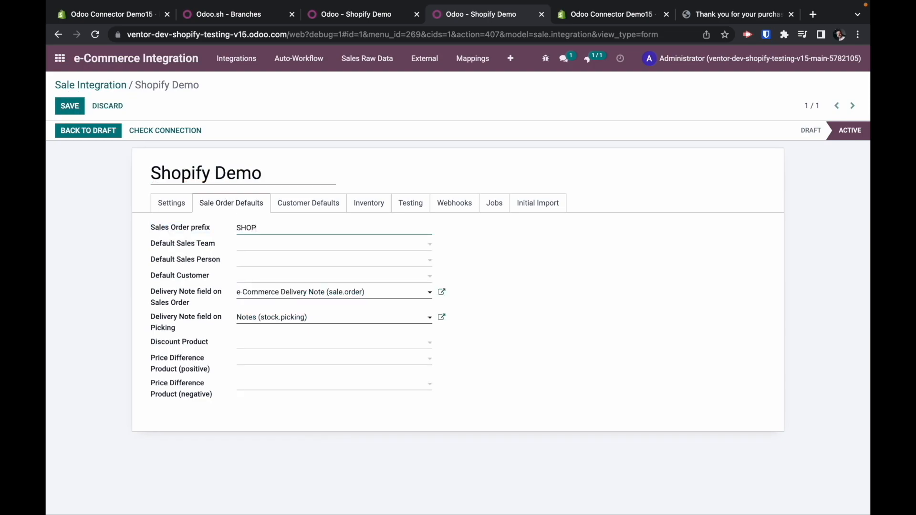
click(70, 106)
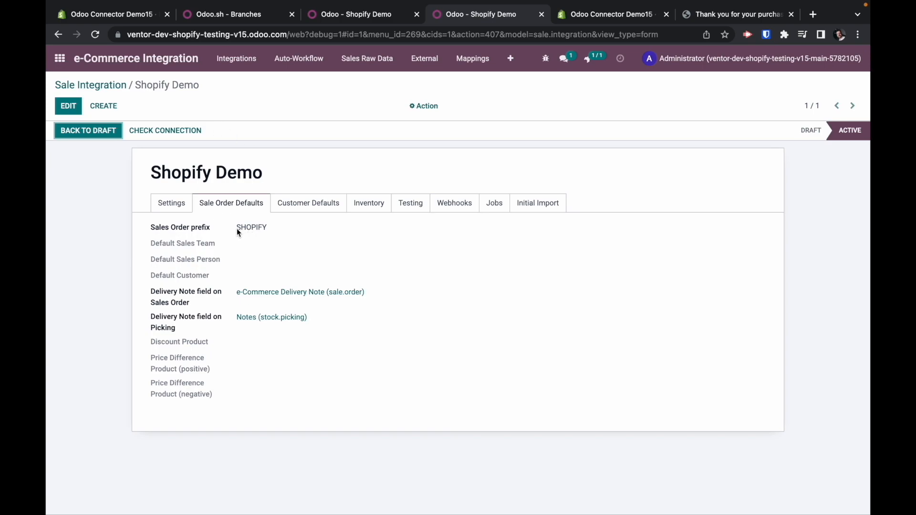
double_click(268, 230)
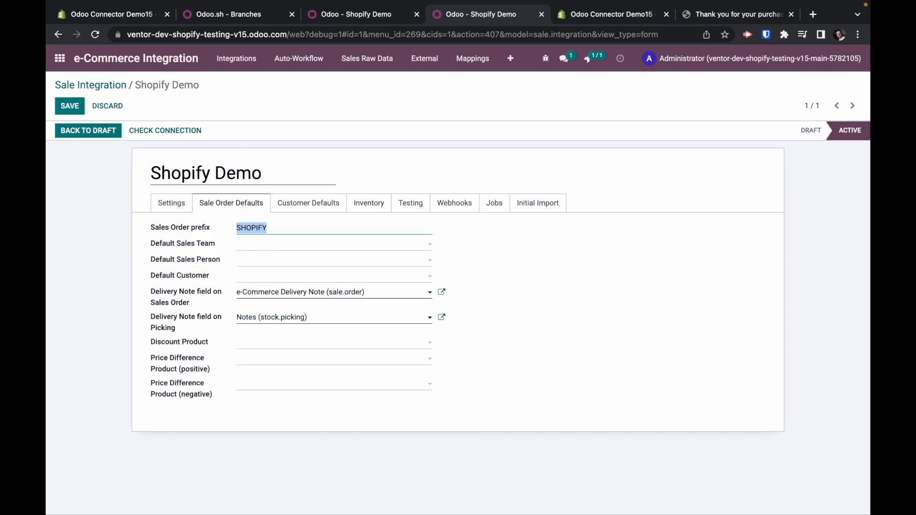
click(317, 160)
click(72, 105)
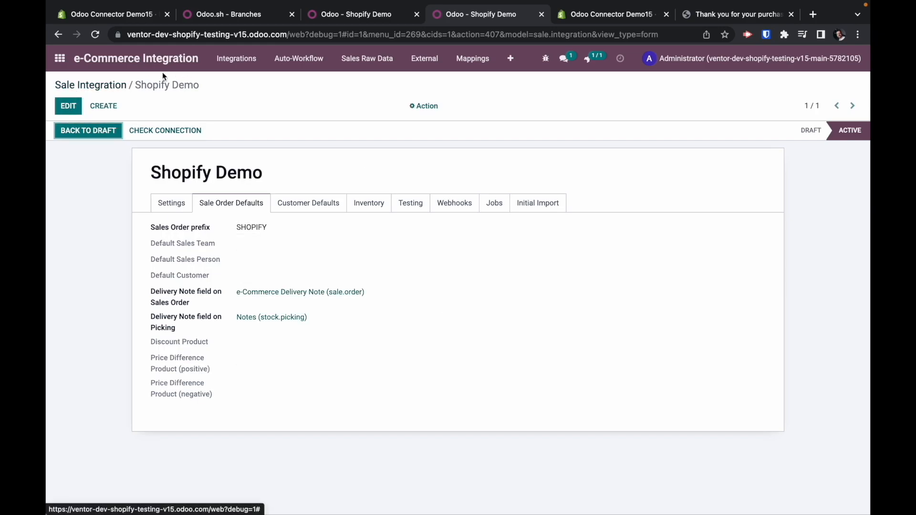
Check the connector's failed jobs and missing mappings, and look over the open jobs in the Job Queue
click(61, 61)
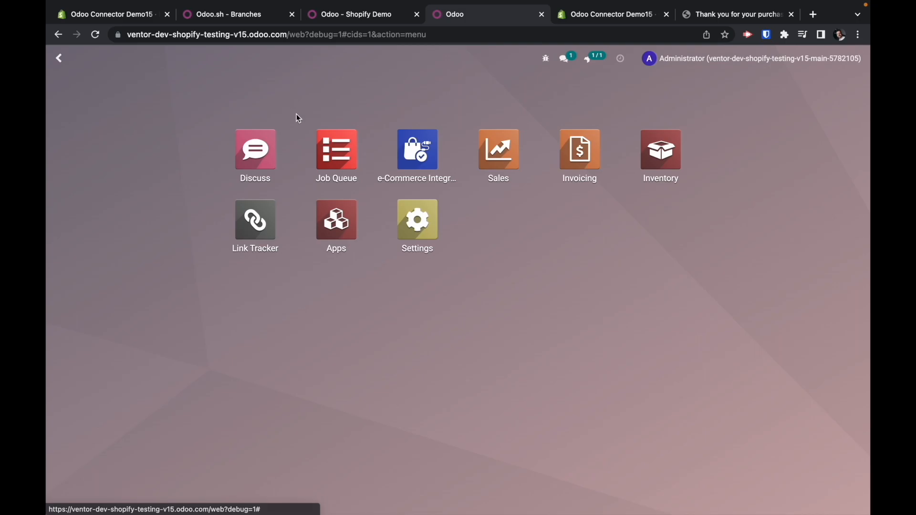
click(591, 61)
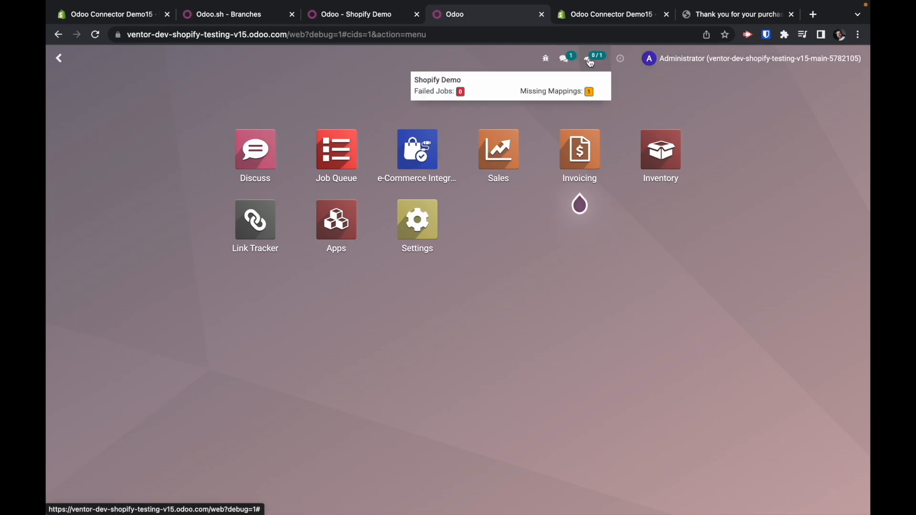
click(591, 62)
click(351, 153)
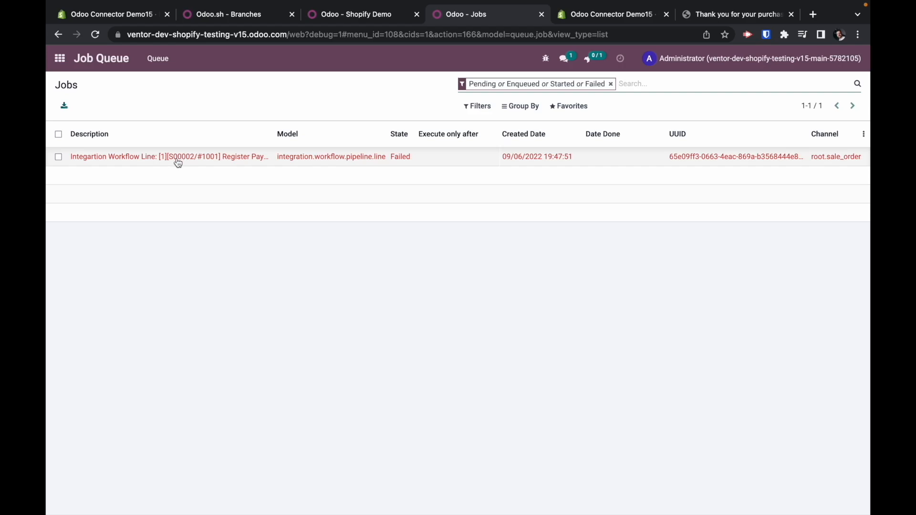
Review the customer invoice and the Integration Workflow pipeline tasks of the imported Shopify order in Sales
click(59, 59)
click(496, 156)
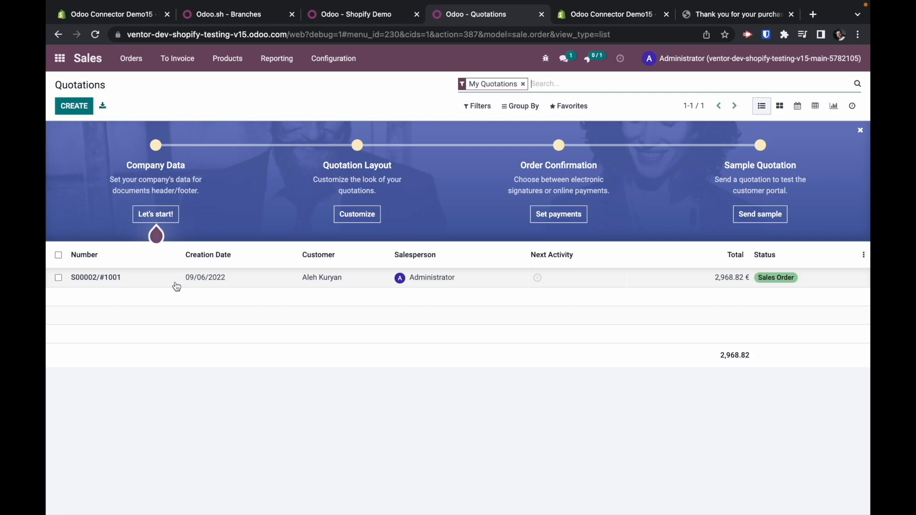
click(188, 278)
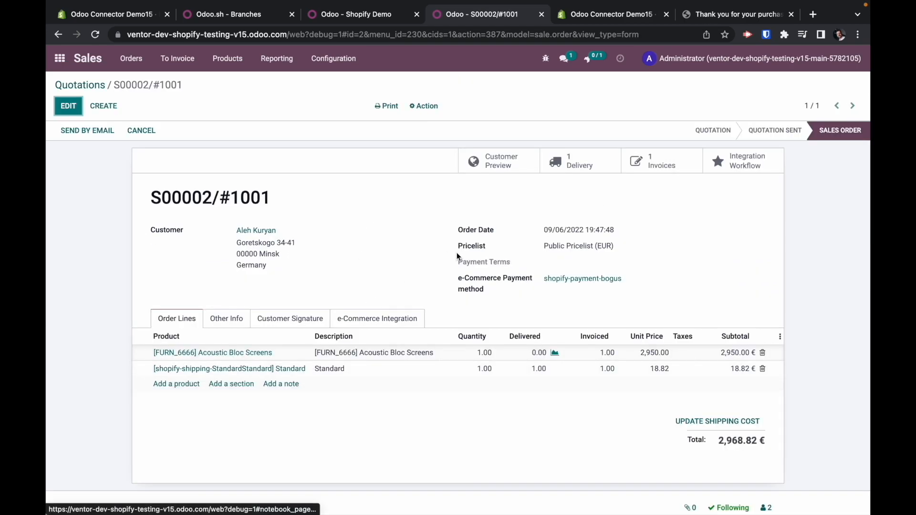
click(662, 161)
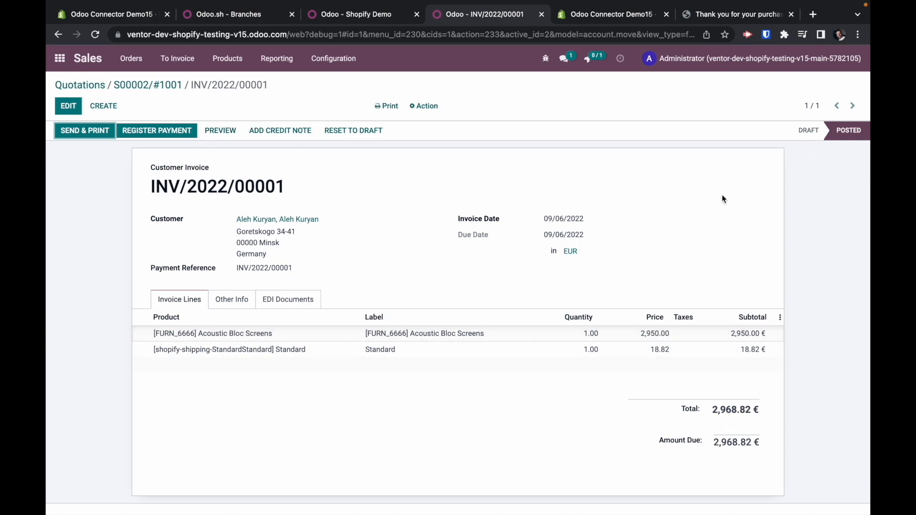
click(156, 86)
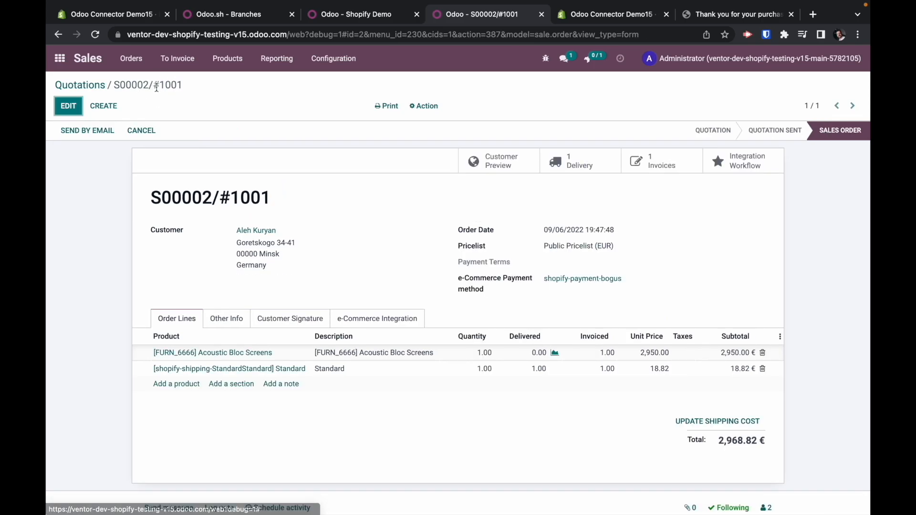
click(763, 170)
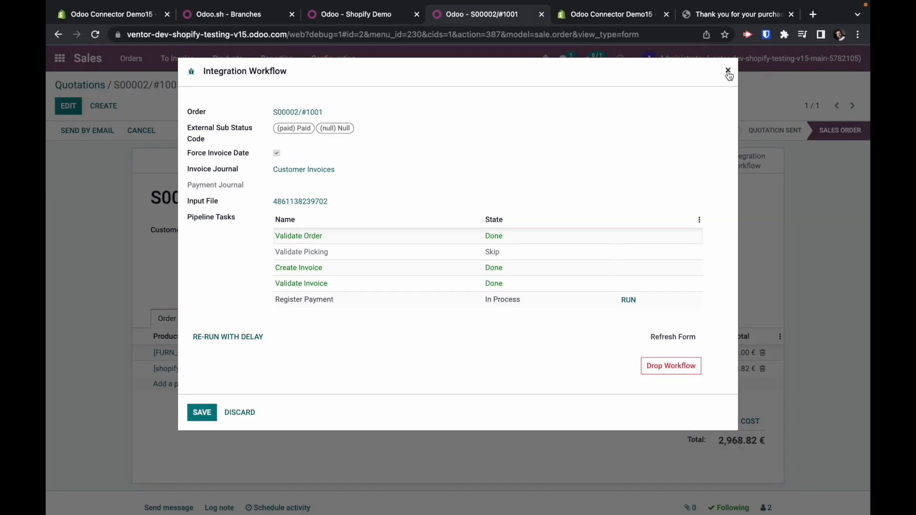
click(728, 71)
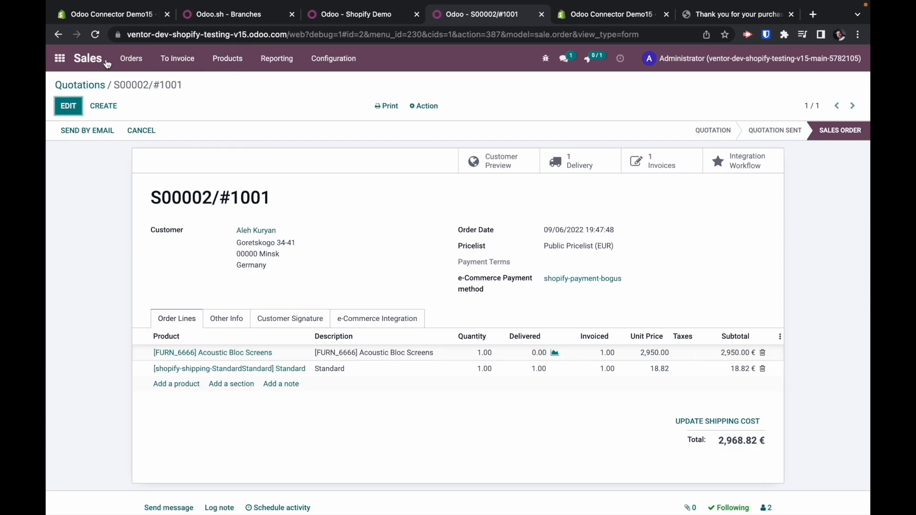
Open the failed Register Payment job in the Job Queue, examine its exception information and return to the app overview
click(67, 61)
click(334, 152)
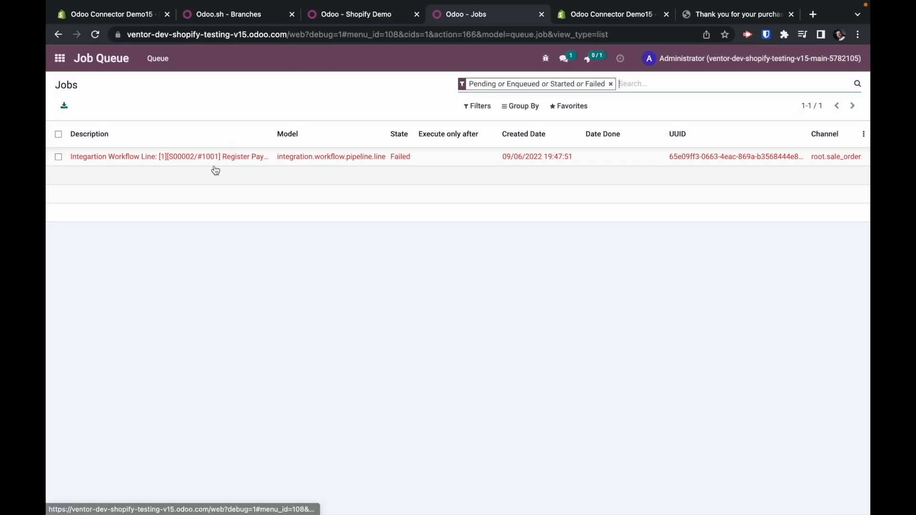
click(215, 157)
scroll(419, 269, down, 10)
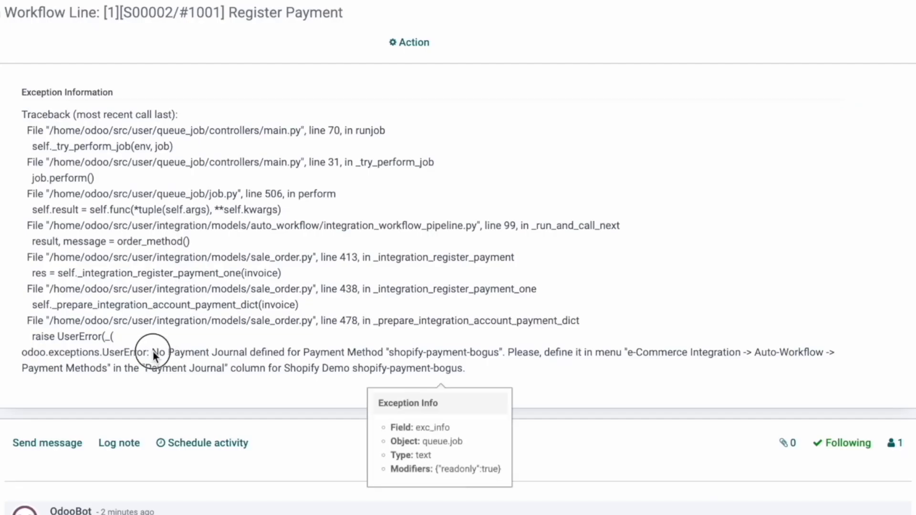
drag(241, 325, 321, 328)
drag(262, 356, 470, 371)
click(618, 334)
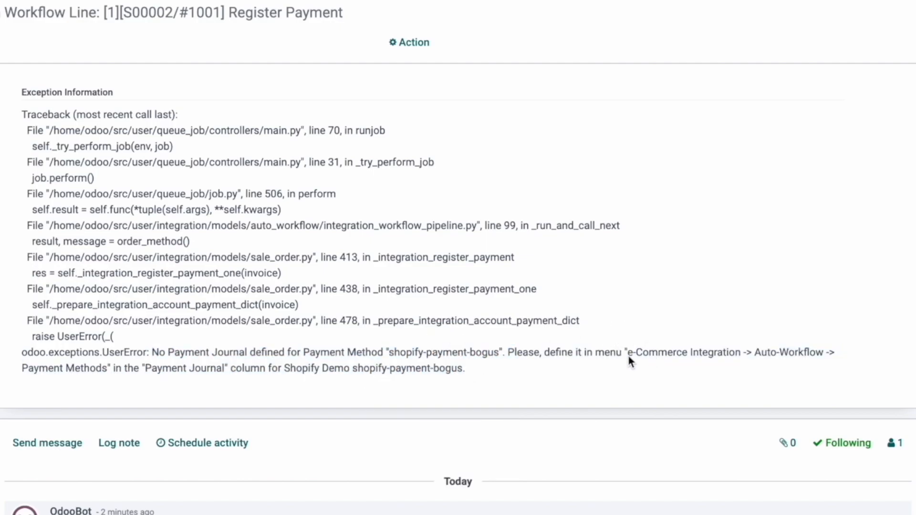
drag(627, 353, 107, 373)
click(122, 371)
click(333, 371)
double_click(411, 370)
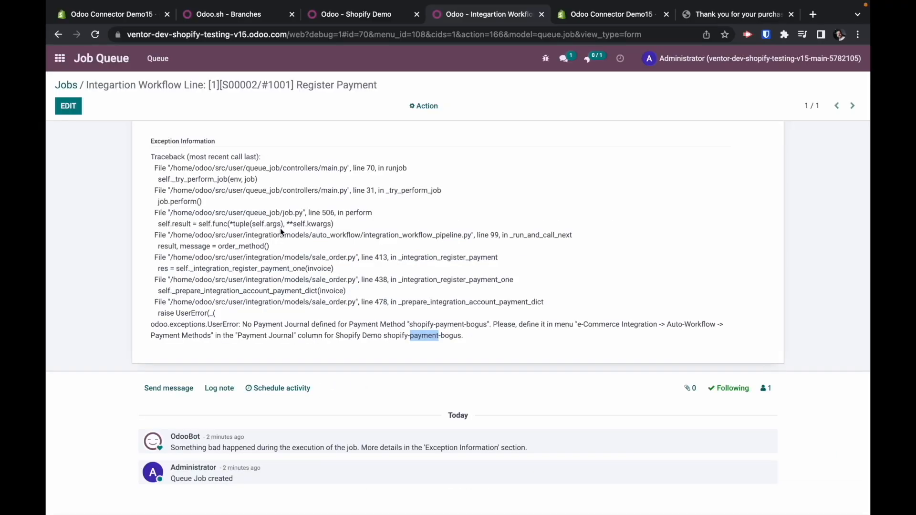
scroll(280, 228, up, 5)
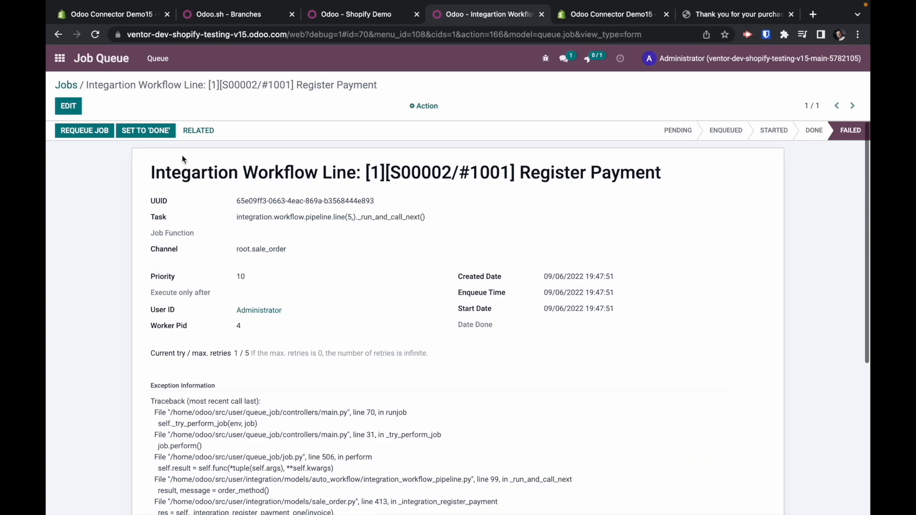
click(61, 58)
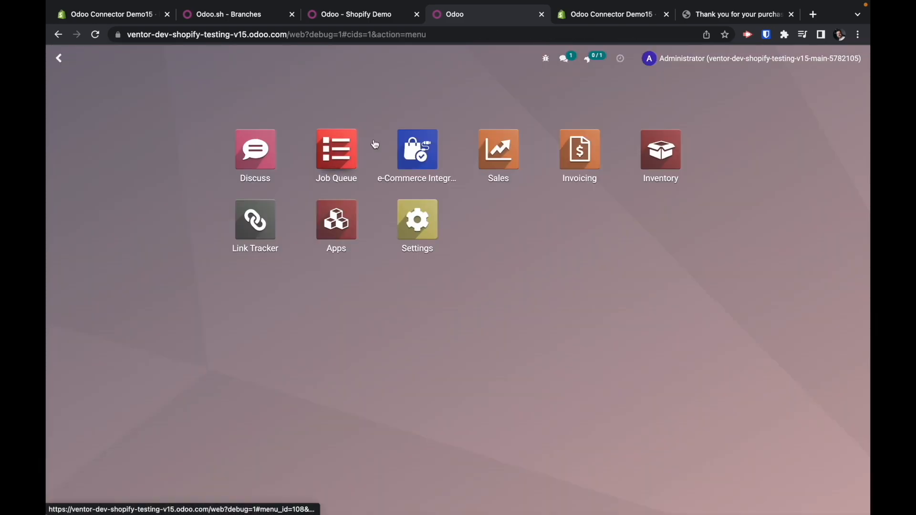
Set the payment journal of the Shopify Demo payment method to Bank in the e-Commerce Integration and save it
click(416, 149)
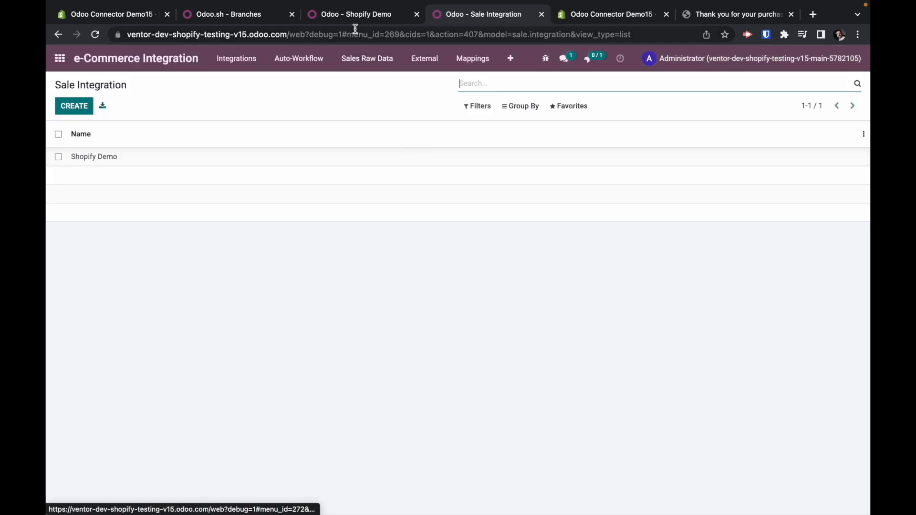
click(303, 67)
click(307, 97)
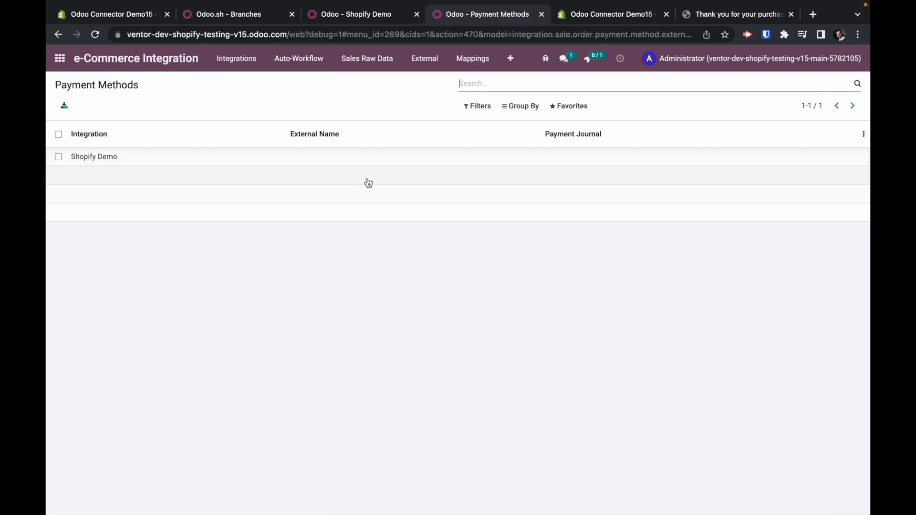
click(323, 160)
click(600, 159)
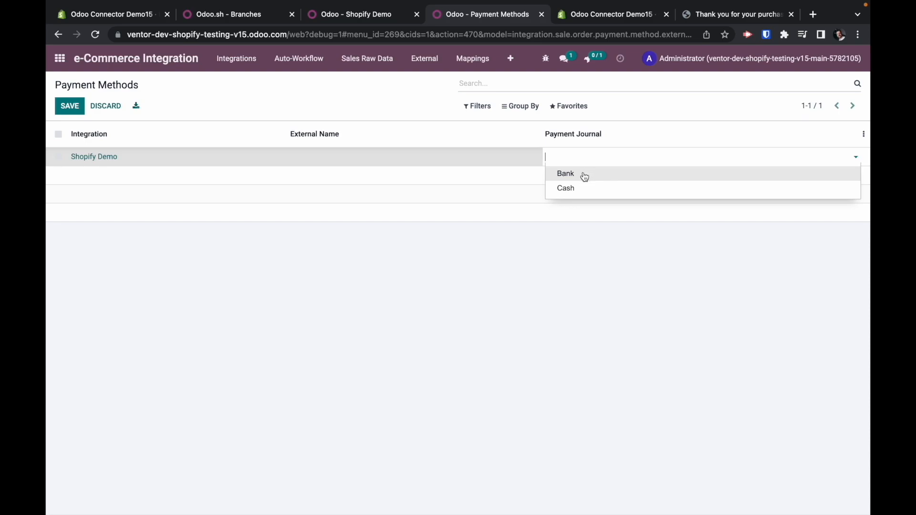
click(587, 177)
click(397, 106)
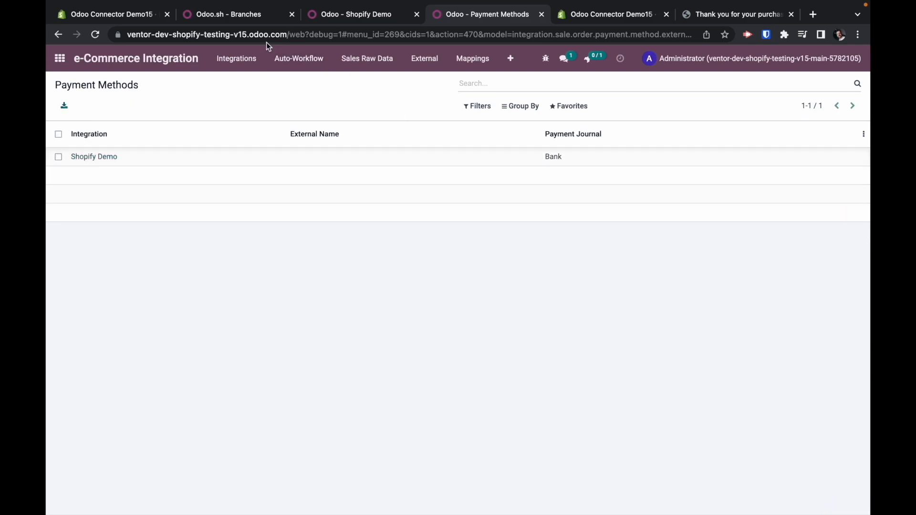
Requeue the failed Register Payment job in the Job Queue and return to the jobs list
click(60, 58)
click(304, 161)
click(194, 155)
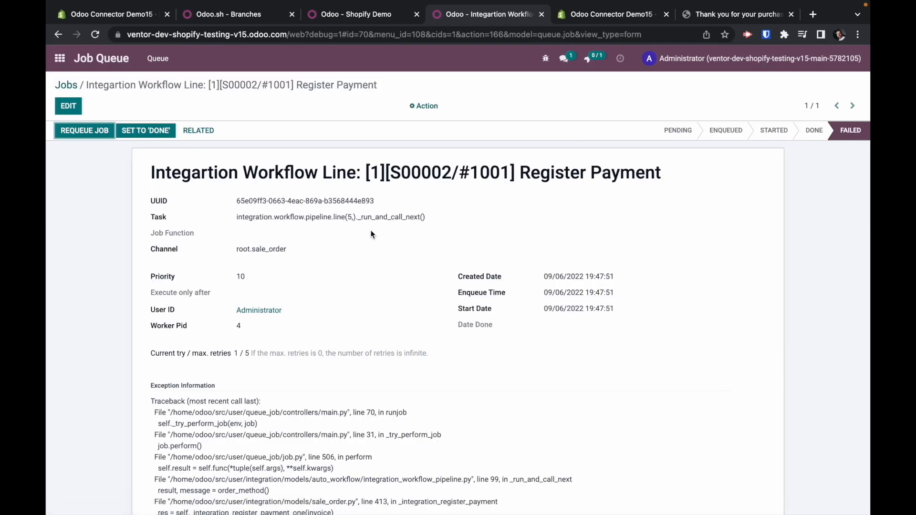
click(99, 129)
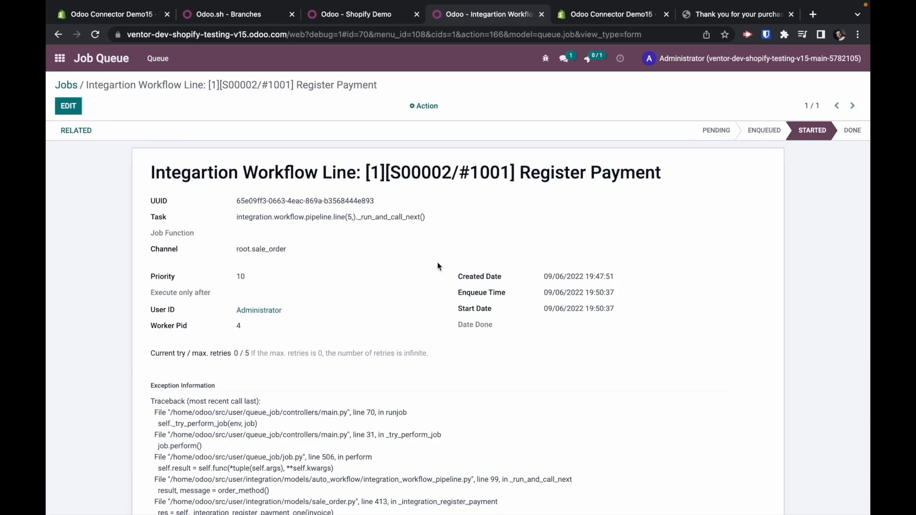
click(66, 85)
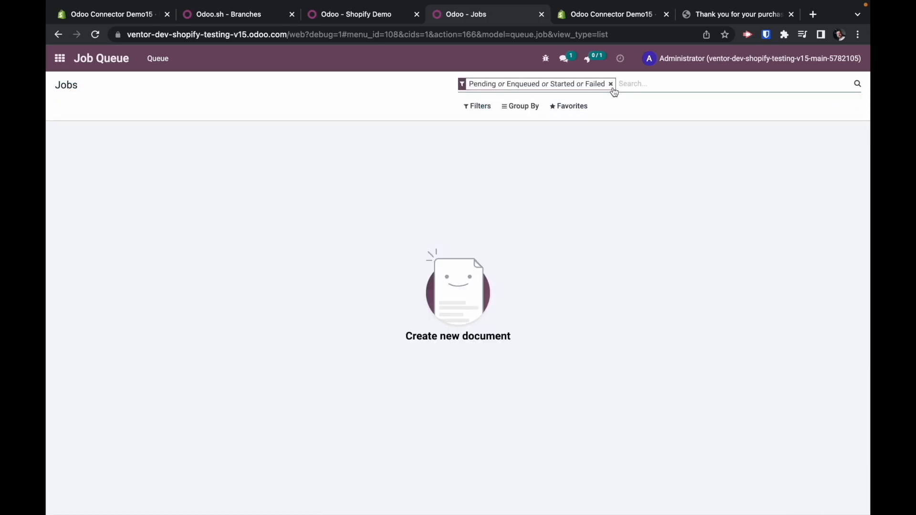
Check the payment status on the customer invoice of the imported Shopify order in Sales
click(60, 59)
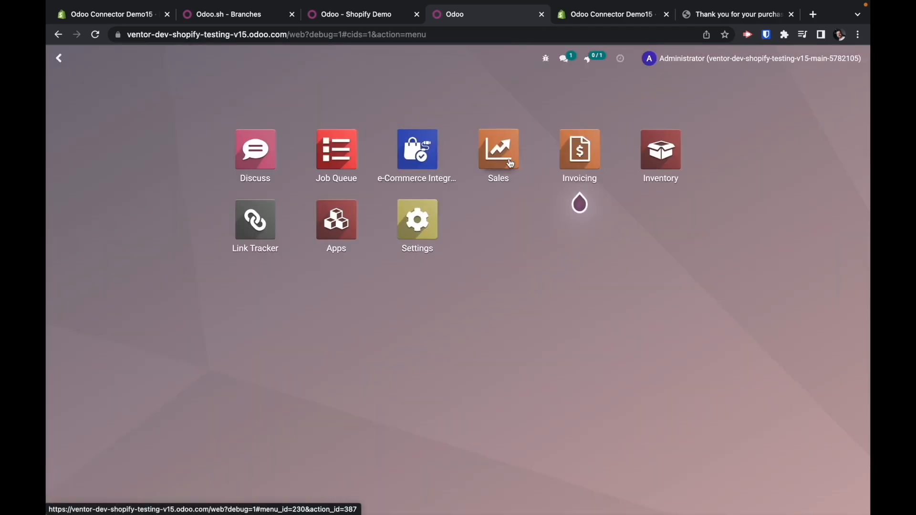
click(508, 162)
click(587, 278)
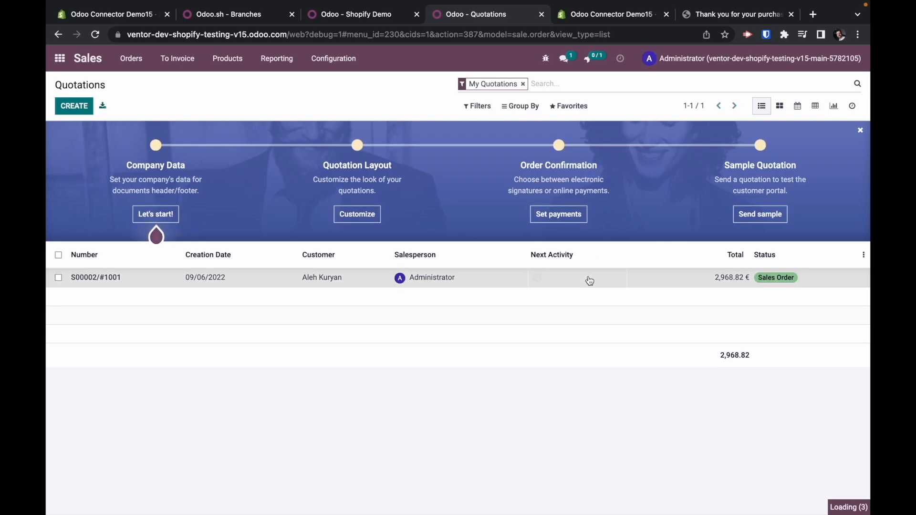
click(668, 161)
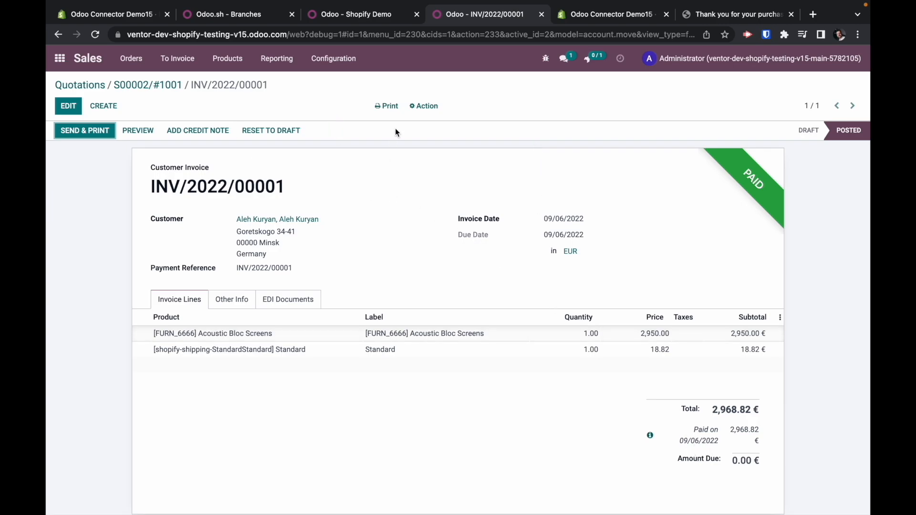
Check the Export Tracking Job Enabled setting in the Jobs section of the Shopify Demo integration
mouse_move(502, 18)
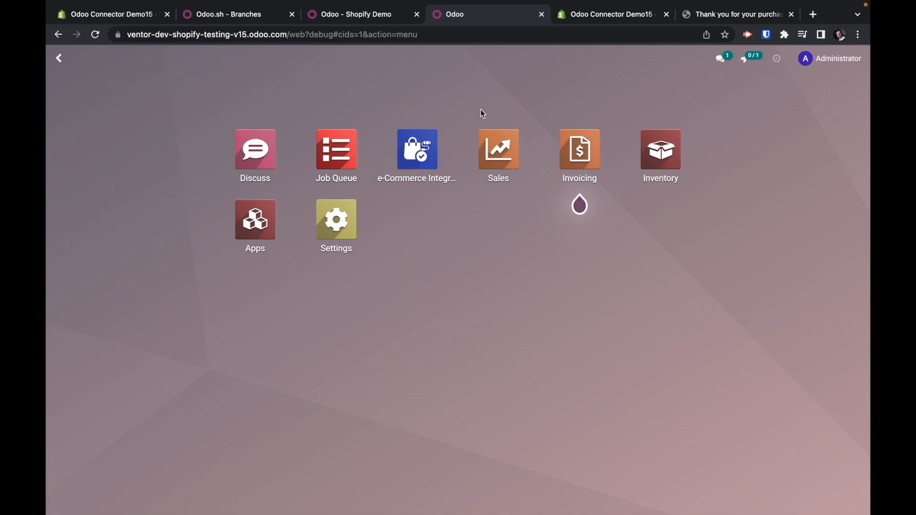
click(418, 161)
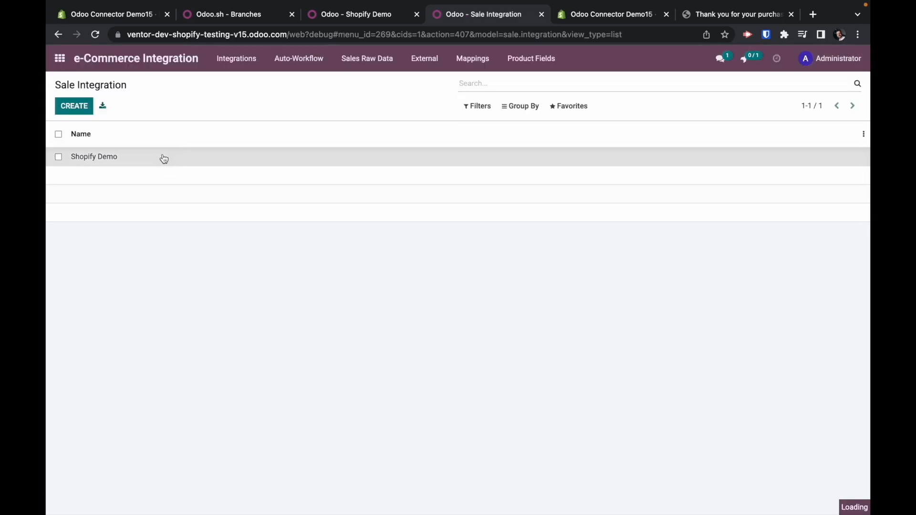
click(164, 159)
click(455, 205)
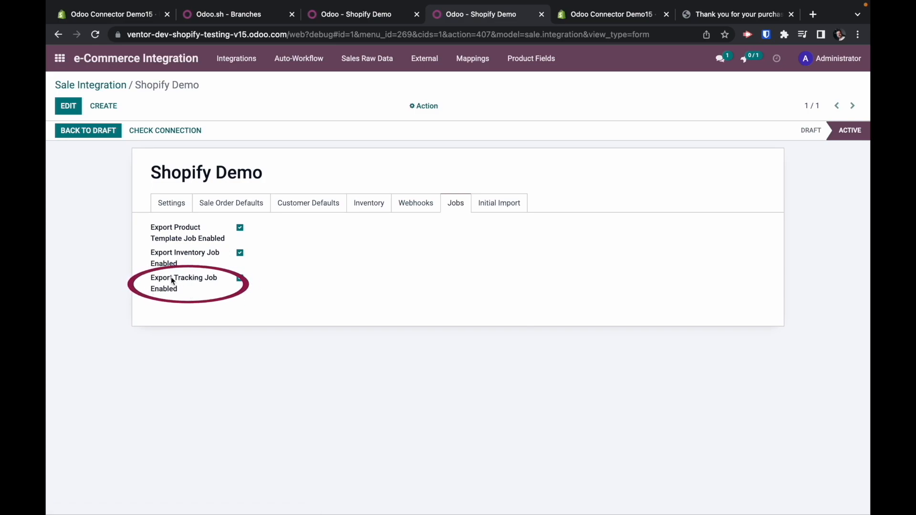
Check the tracking reference on the Shopify order's delivery, and validate the delivery by applying the immediate transfer
click(60, 59)
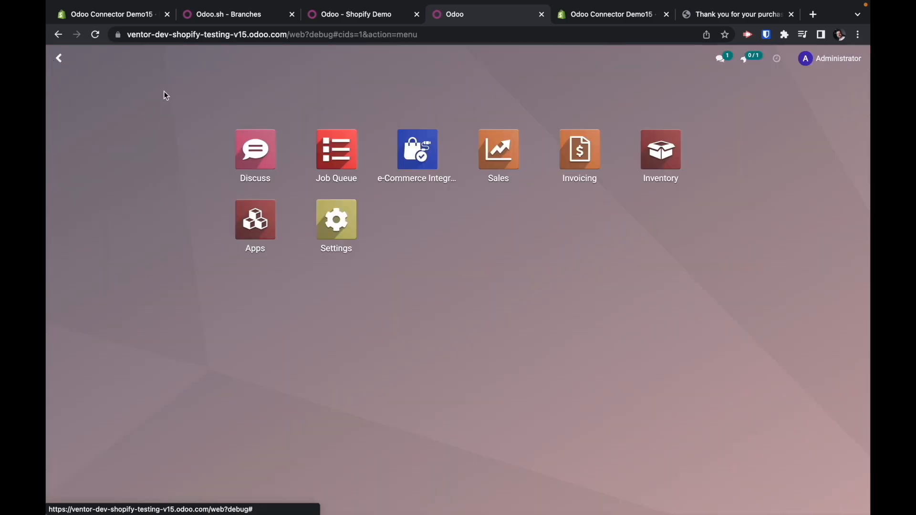
click(490, 155)
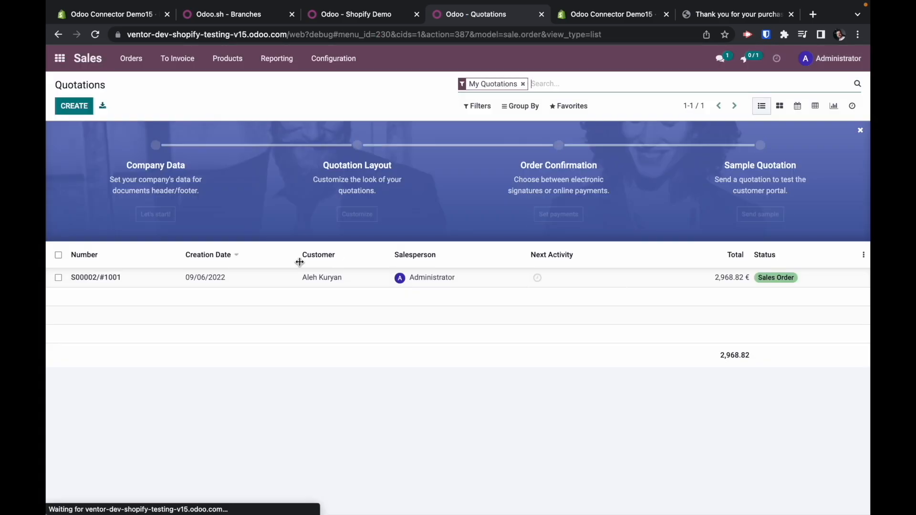
click(324, 281)
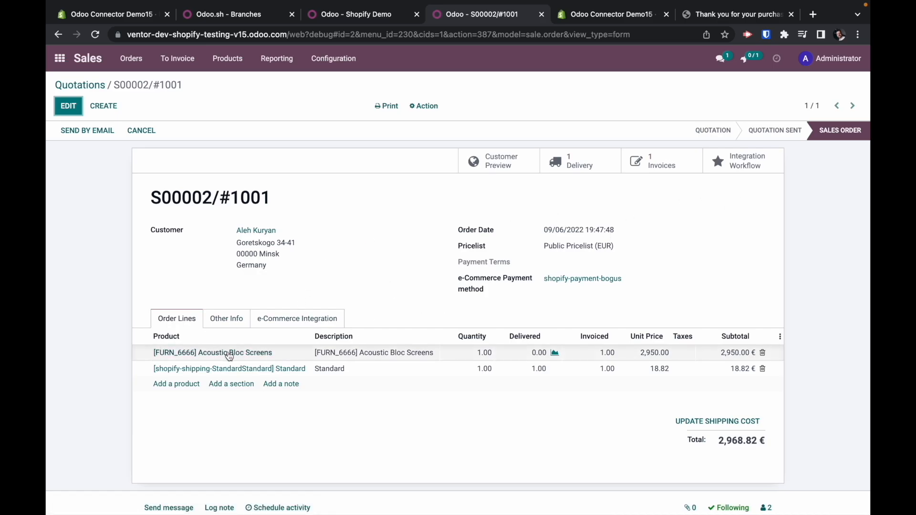
click(586, 168)
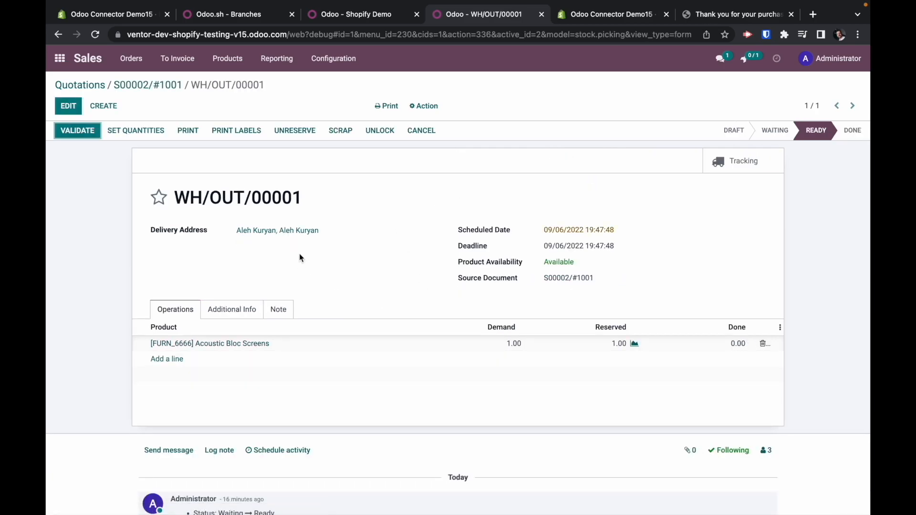
click(214, 311)
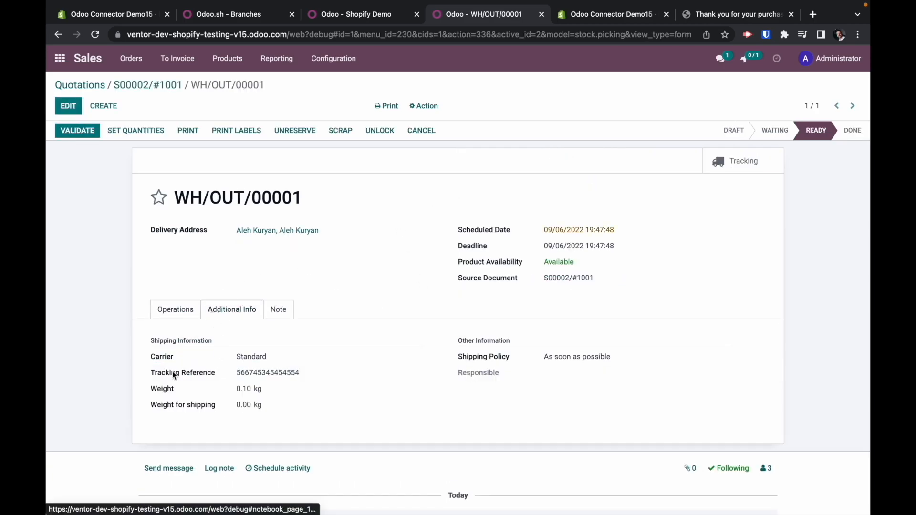
drag(150, 372, 249, 378)
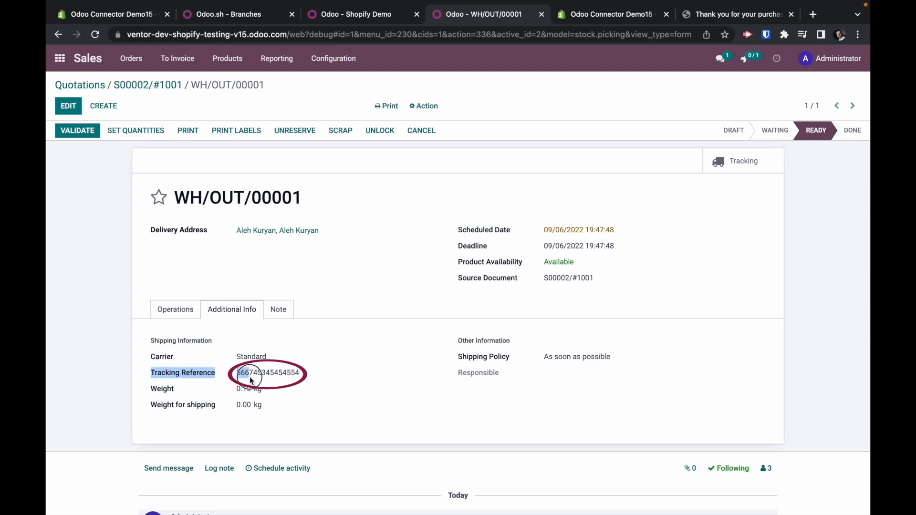
double_click(279, 373)
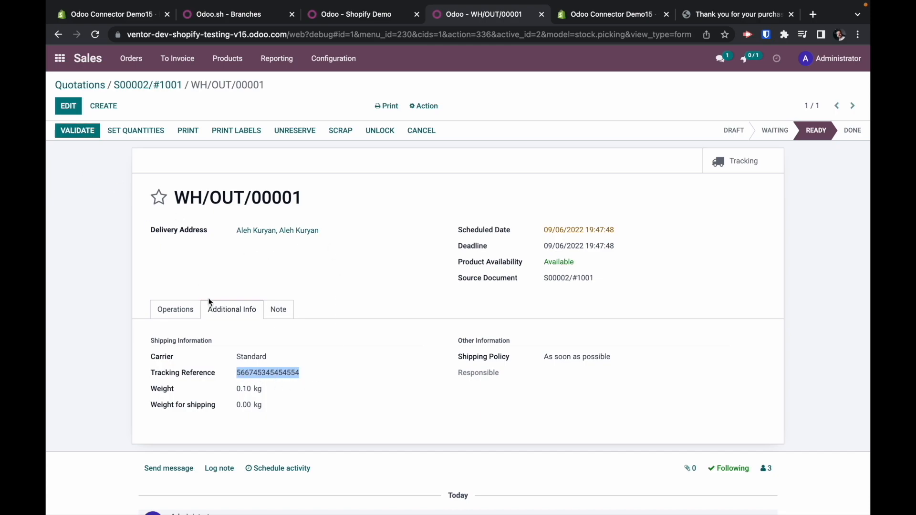
click(166, 308)
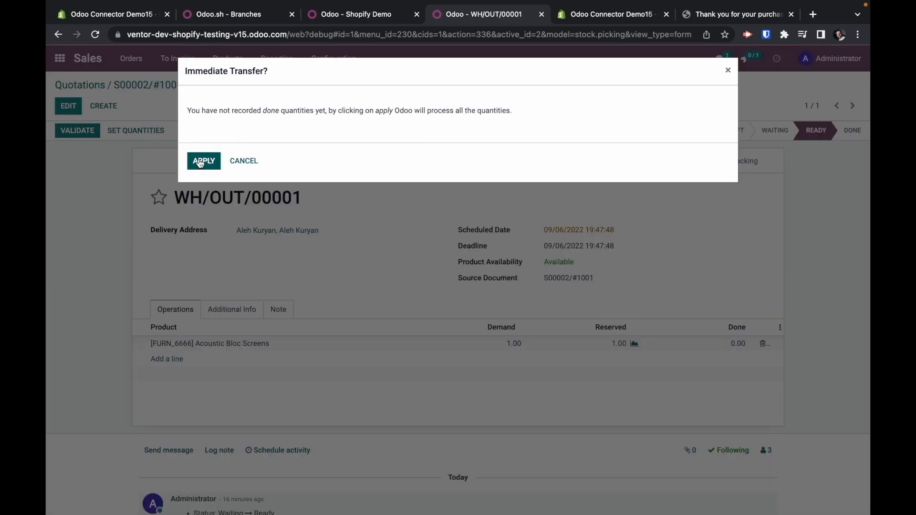
click(199, 162)
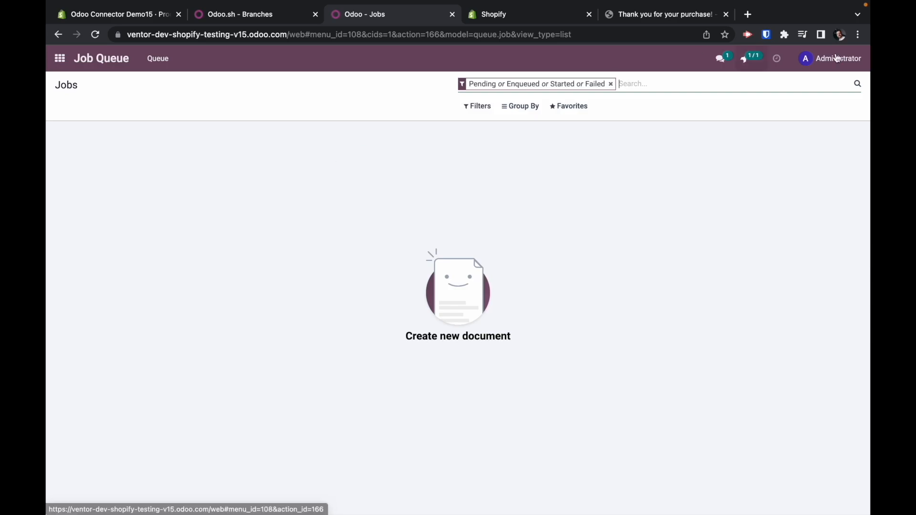
Clear the status filter in the Job Queue and examine the result of the sale.integration.export_tracking job
click(754, 66)
click(754, 65)
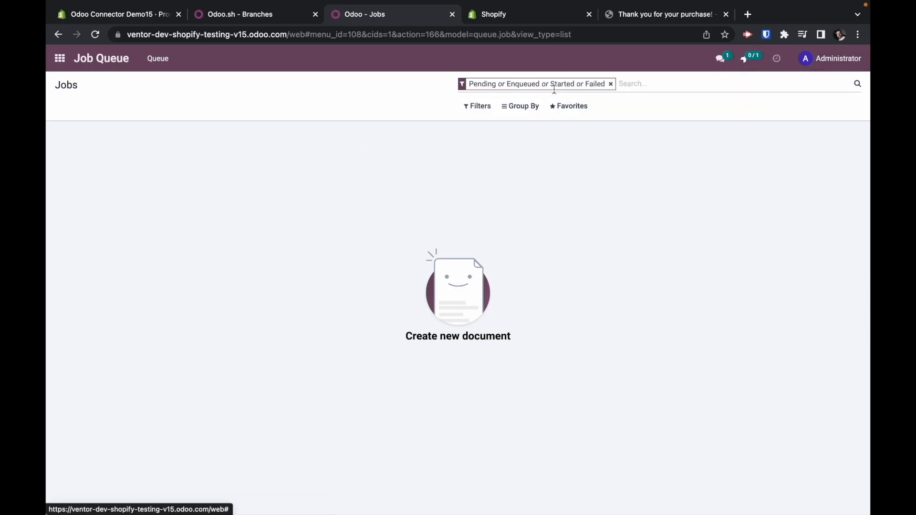
click(612, 85)
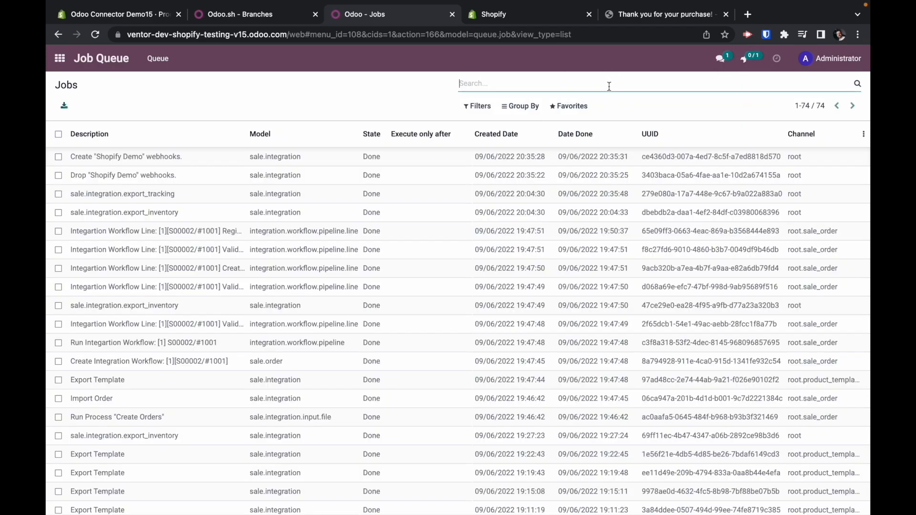
click(162, 193)
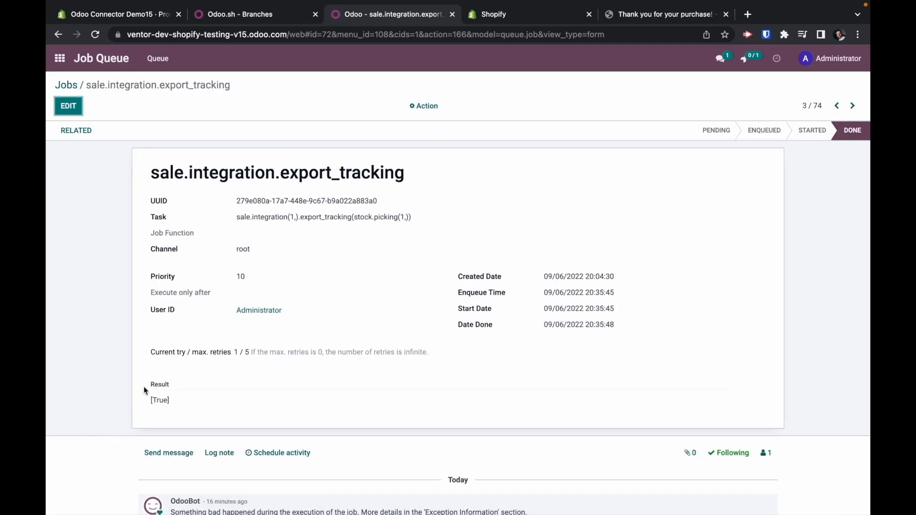
click(66, 85)
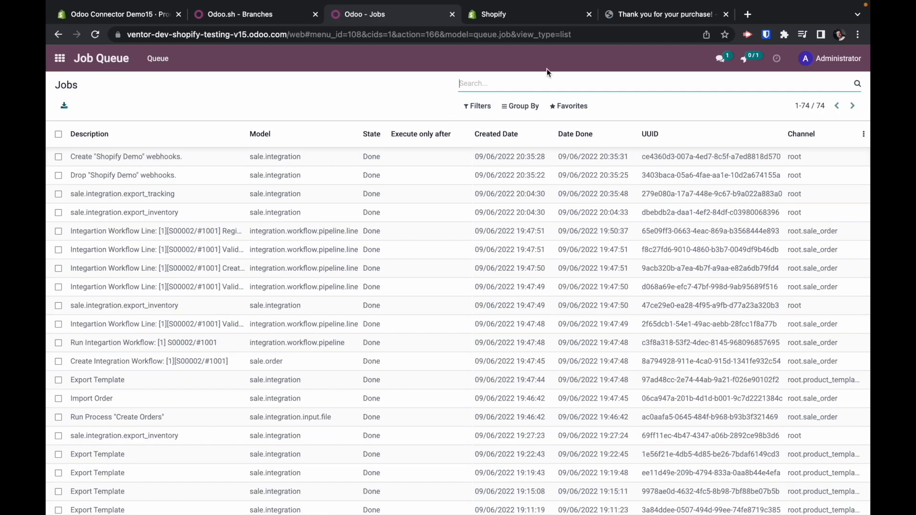
Switch to the Shopify admin, leave the app settings and review the imported order's fulfillment in the Orders list and details
click(136, 21)
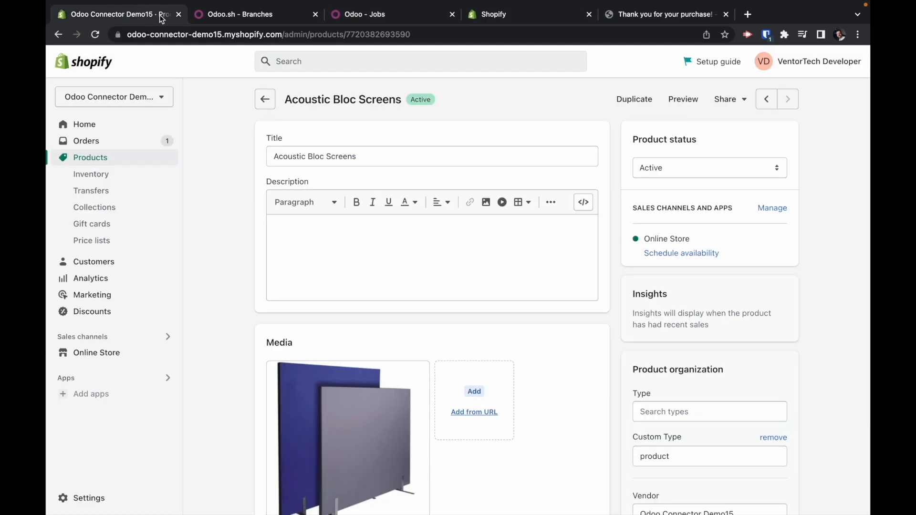
click(497, 16)
scroll(215, 134, up, 10)
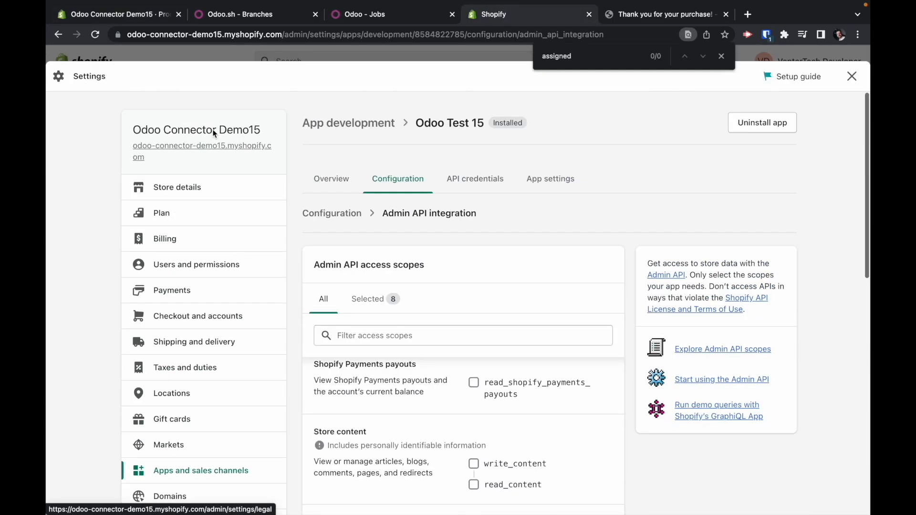
click(852, 77)
click(721, 56)
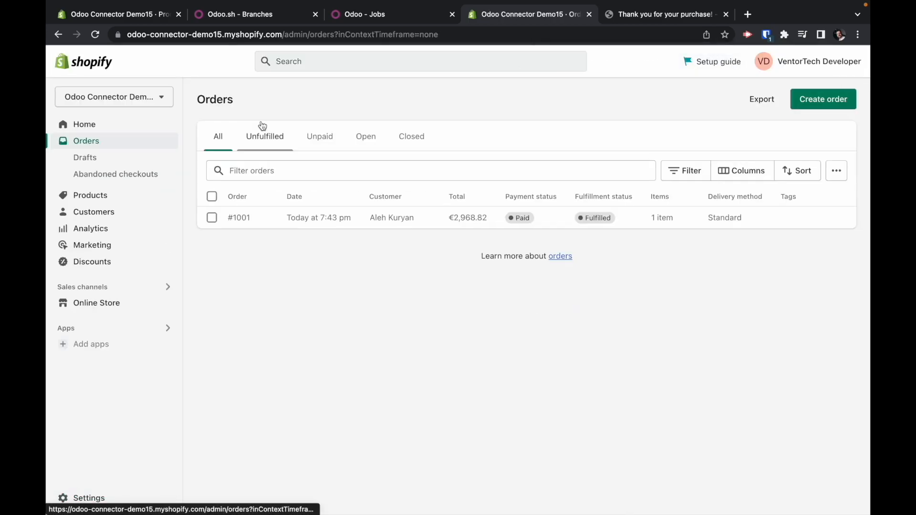
click(557, 217)
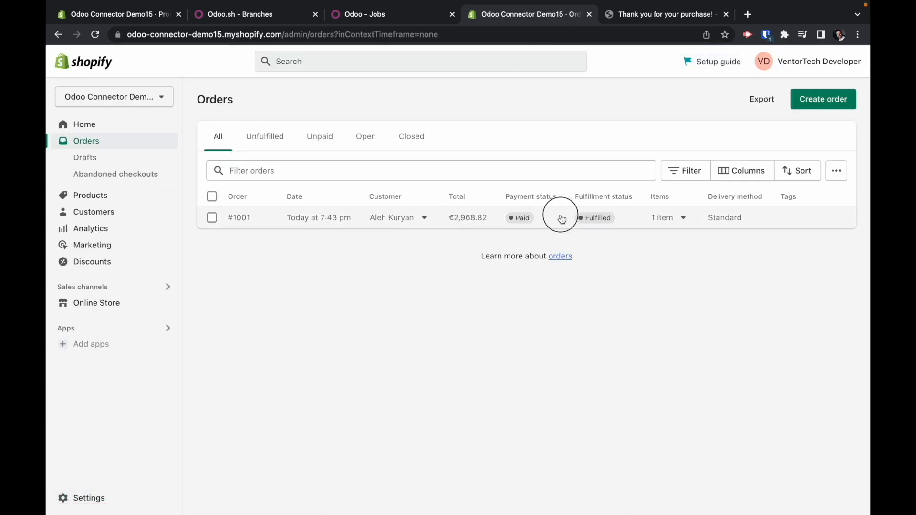
drag(342, 236, 270, 236)
click(262, 237)
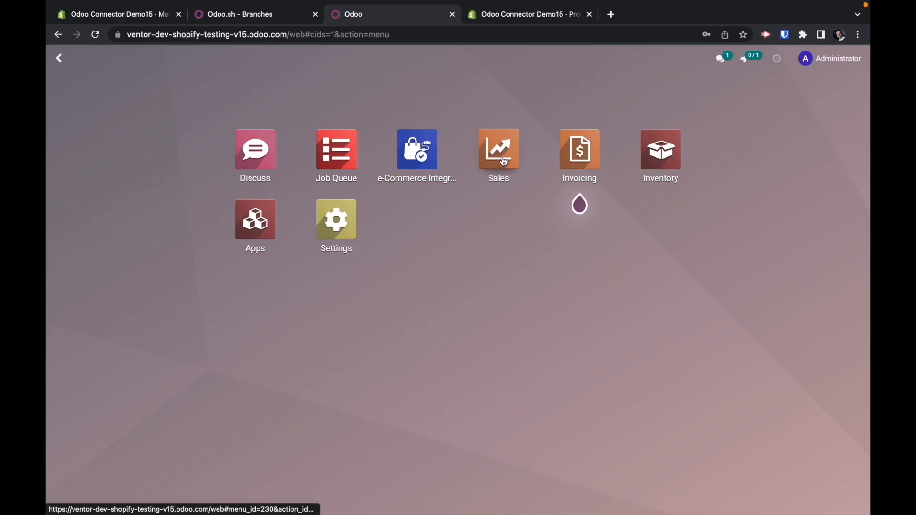
Create a new product in Sales named "Test Product" with the product type Storable Product
click(504, 162)
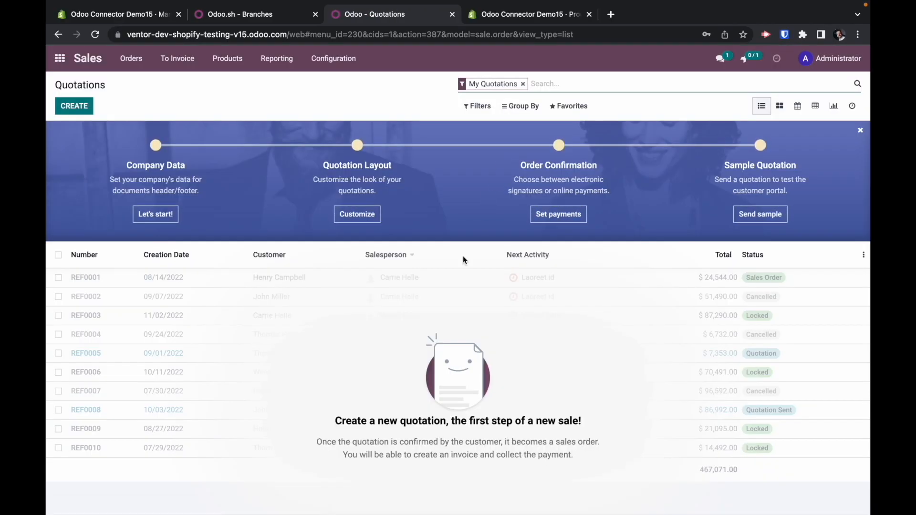
click(218, 58)
click(242, 84)
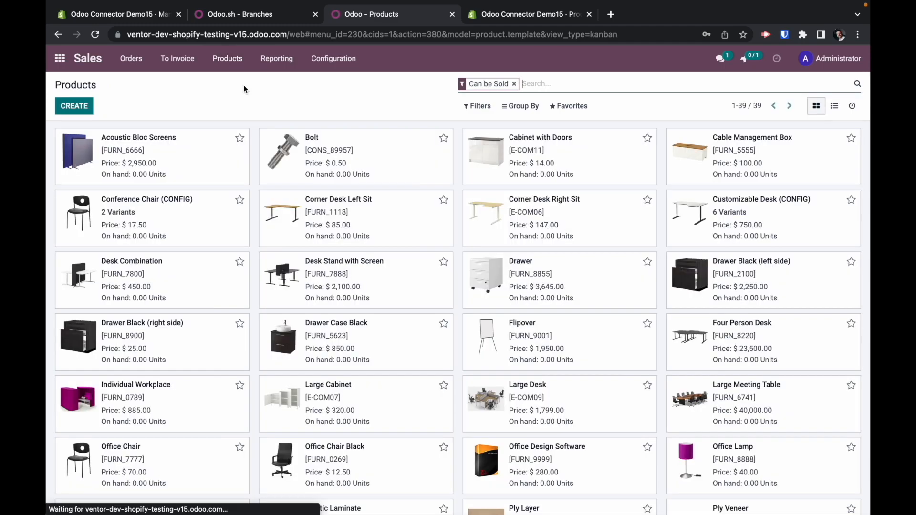
click(78, 105)
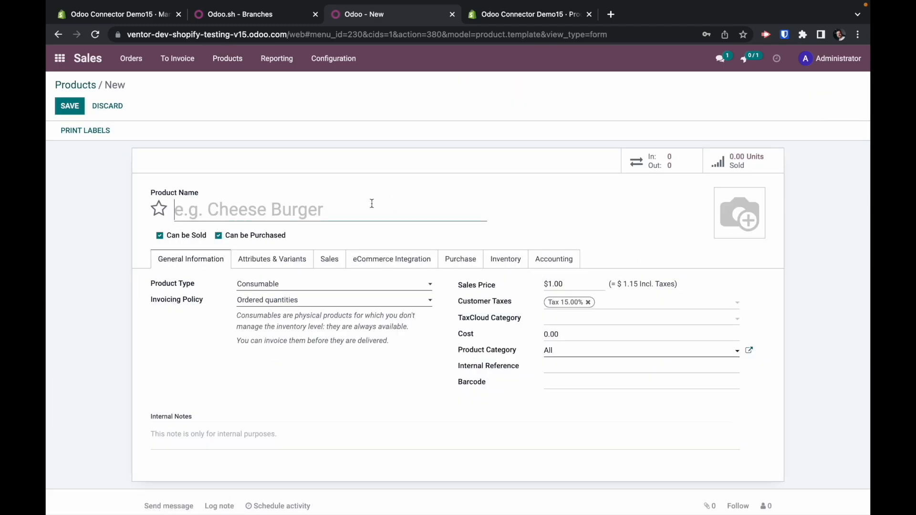
click(289, 285)
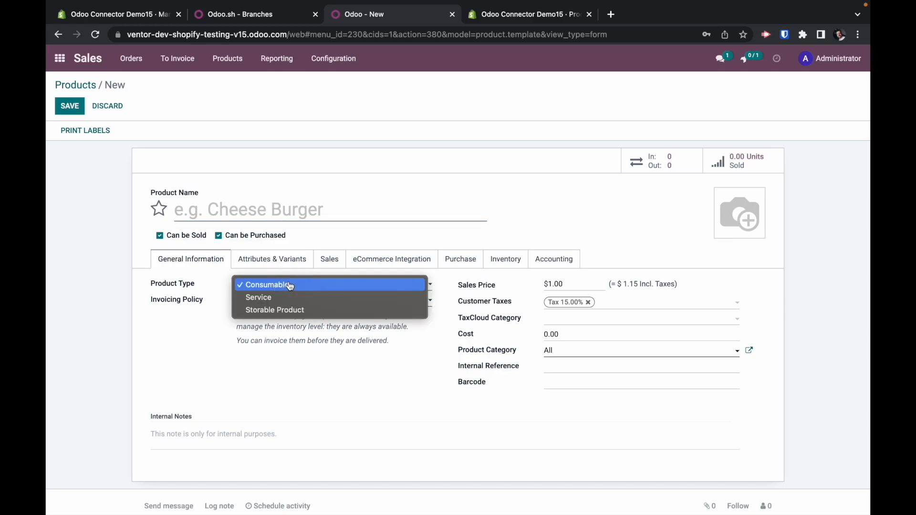
click(288, 311)
click(278, 212)
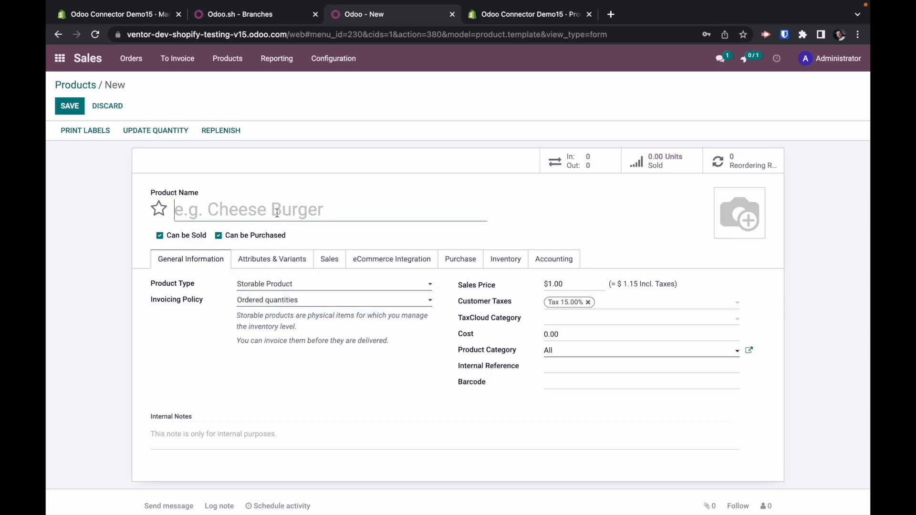
text(Te)
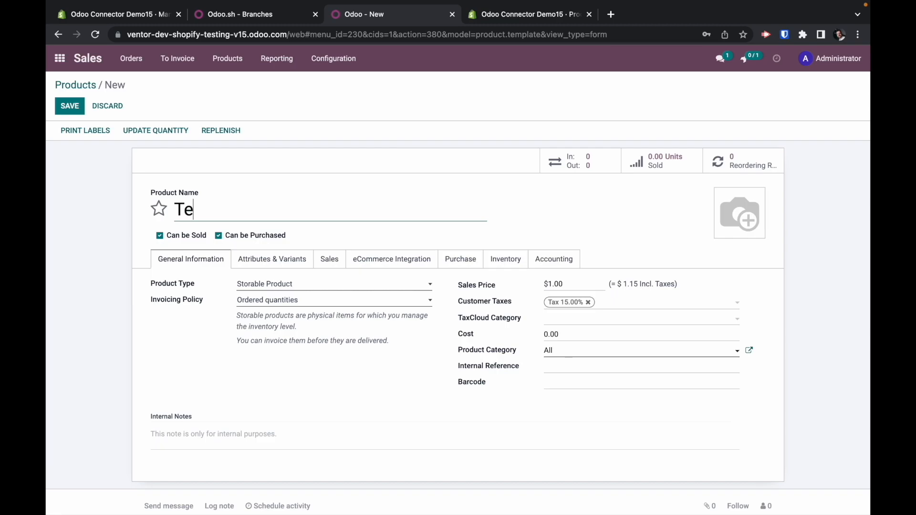
text(st Product)
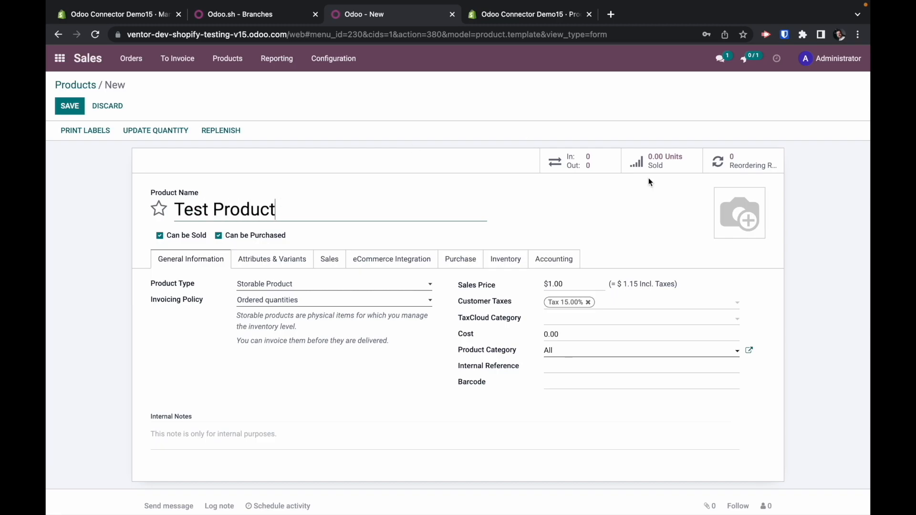
Add the demo JPEG from Downloads as the product image and set the internal reference to TEST_REF_001
click(719, 199)
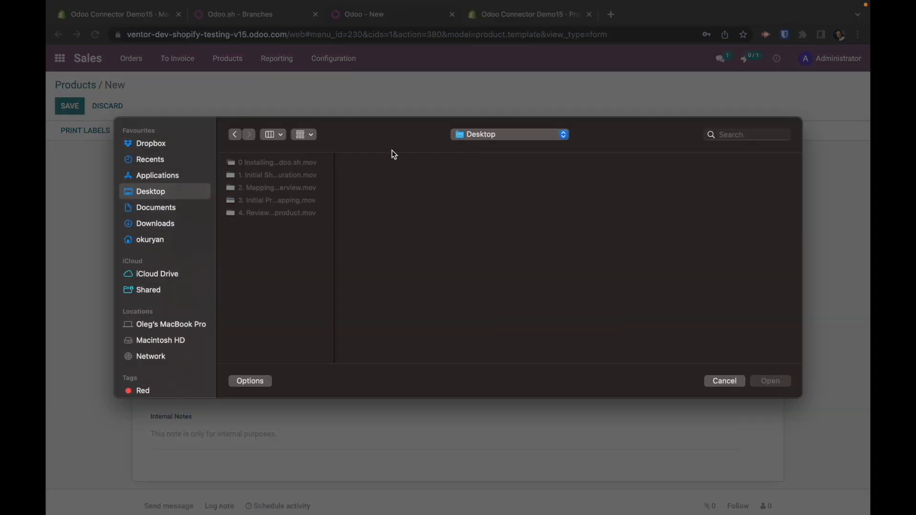
click(156, 222)
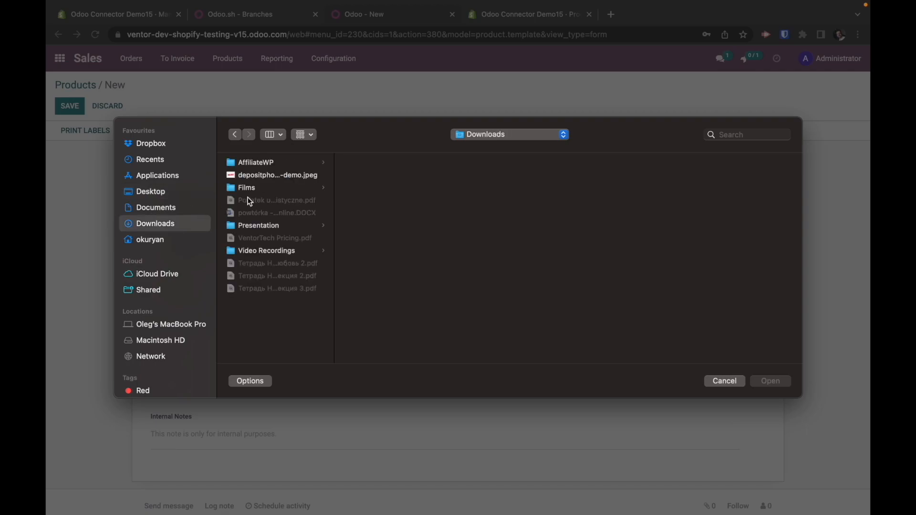
click(272, 177)
double_click(272, 177)
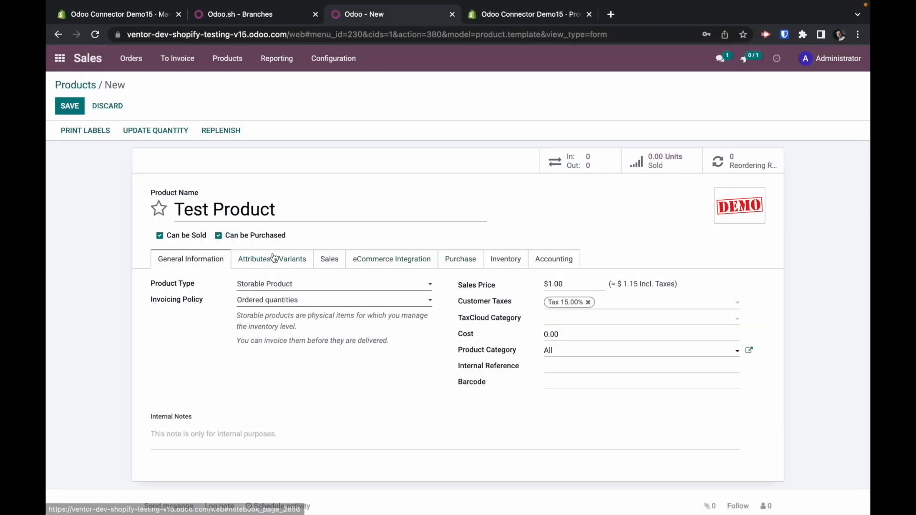
click(563, 368)
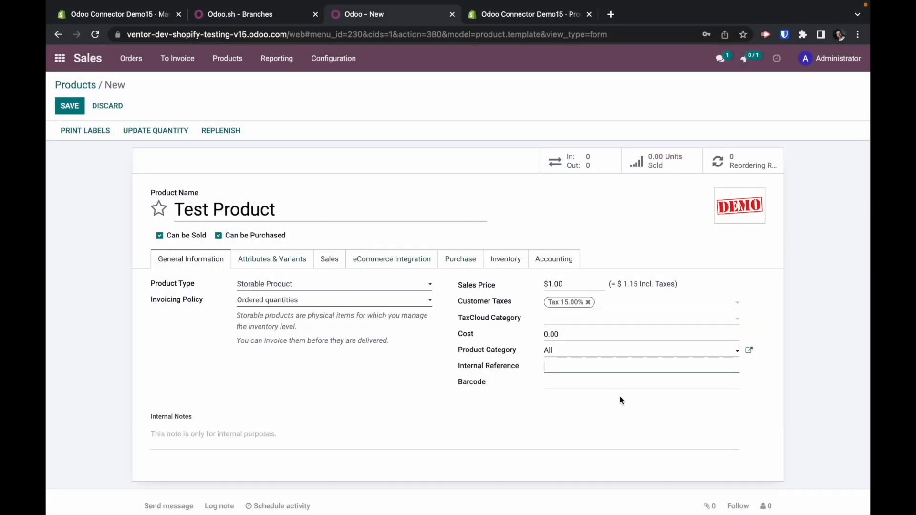
text(TEST_REF_001)
Check the product's Sales Integrations setting against "Add new products automatically" in the Shopify Demo integration, opened in a separate Odoo session
click(371, 263)
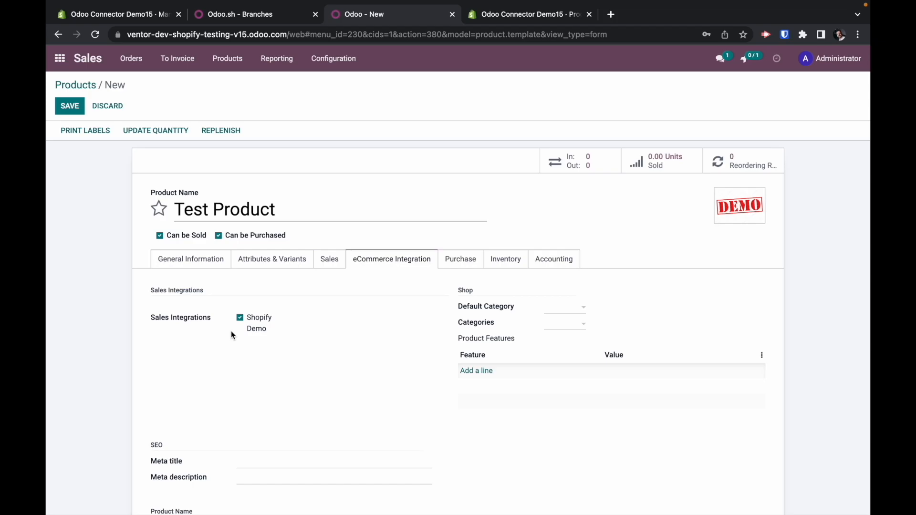
click(283, 19)
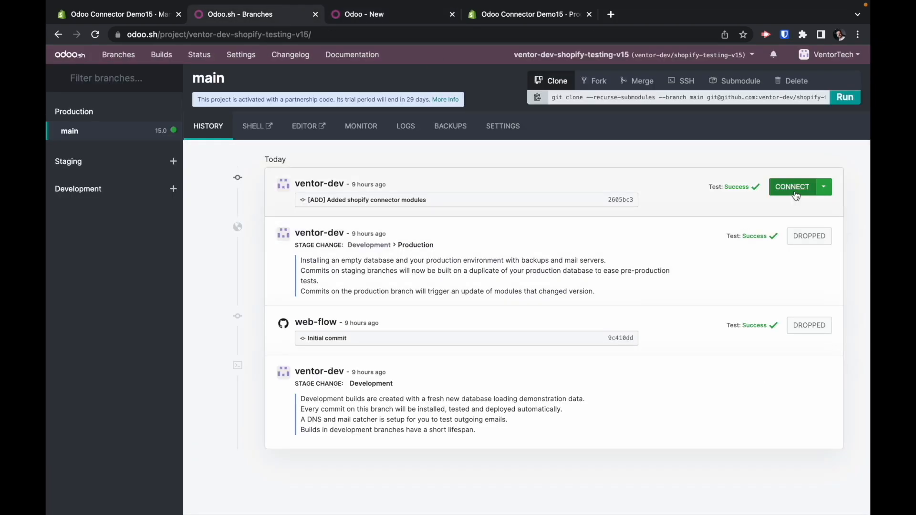
click(775, 184)
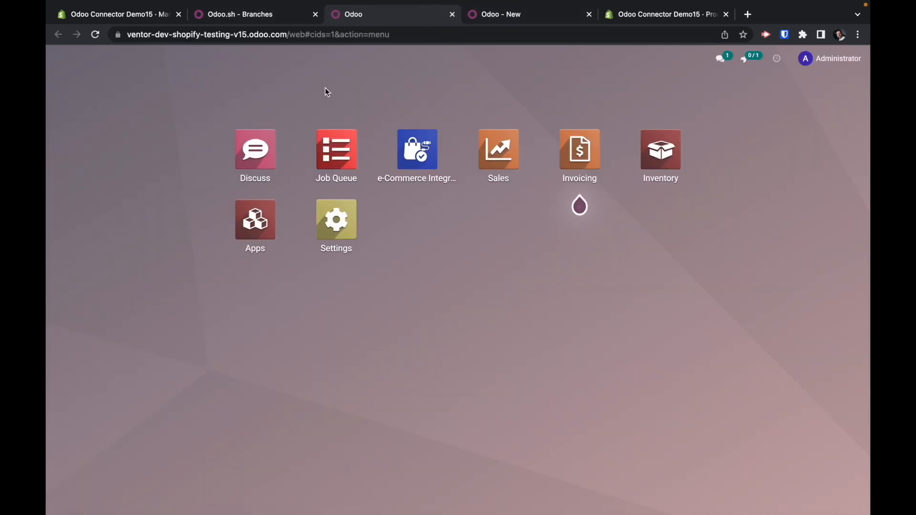
click(418, 152)
click(173, 158)
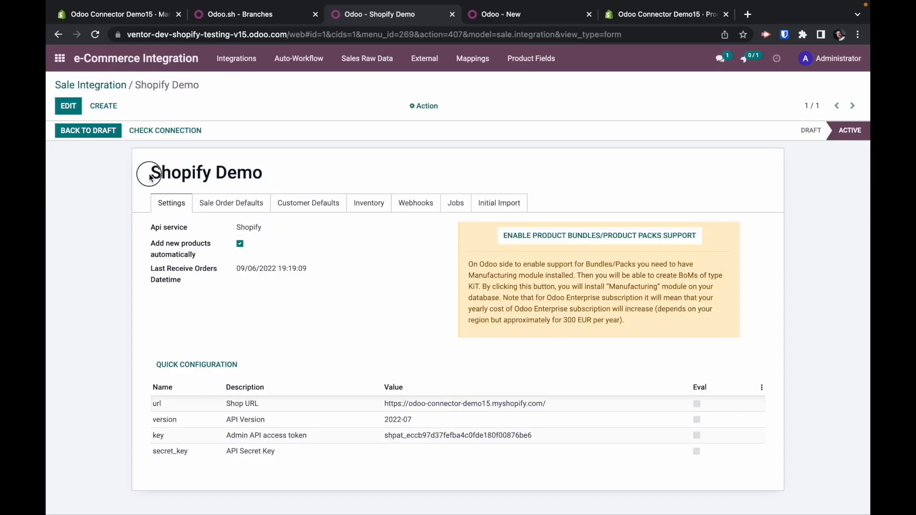
mouse_move(153, 248)
click(486, 16)
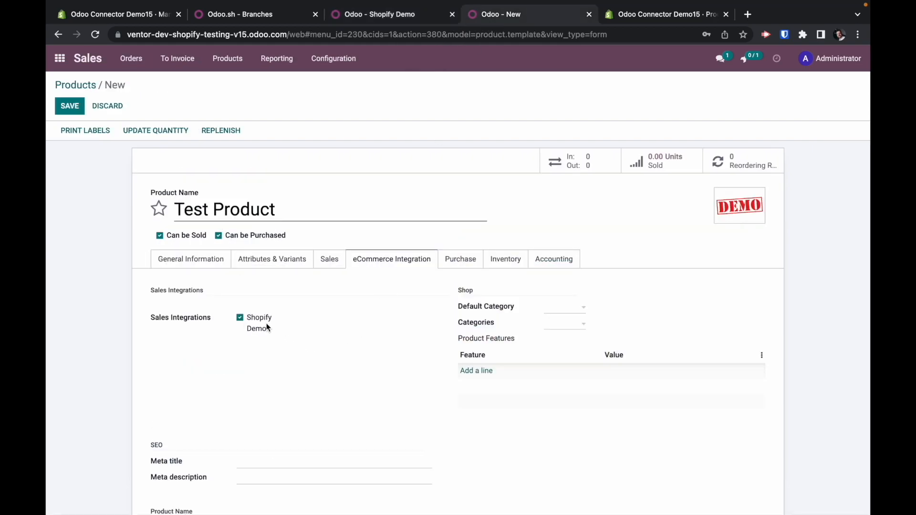
Set the product's default shop category to Components in its eCommerce integration settings
click(563, 314)
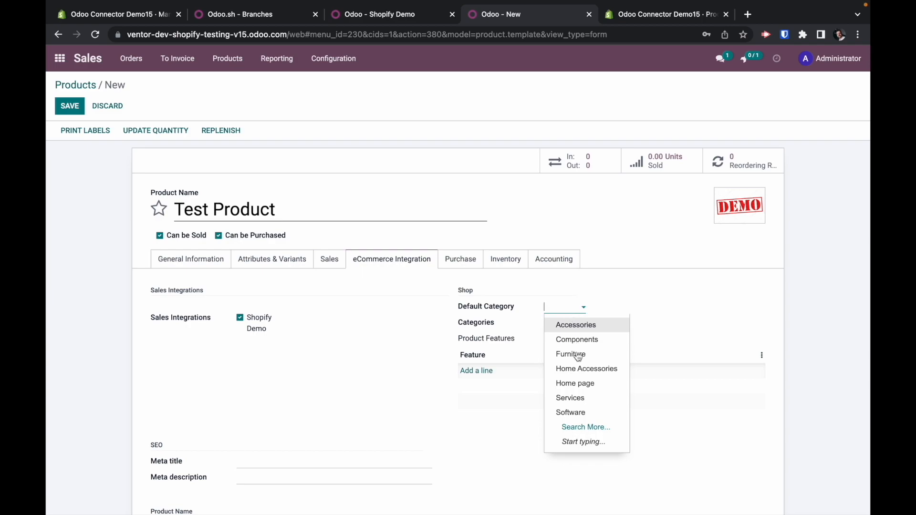
click(578, 403)
click(548, 308)
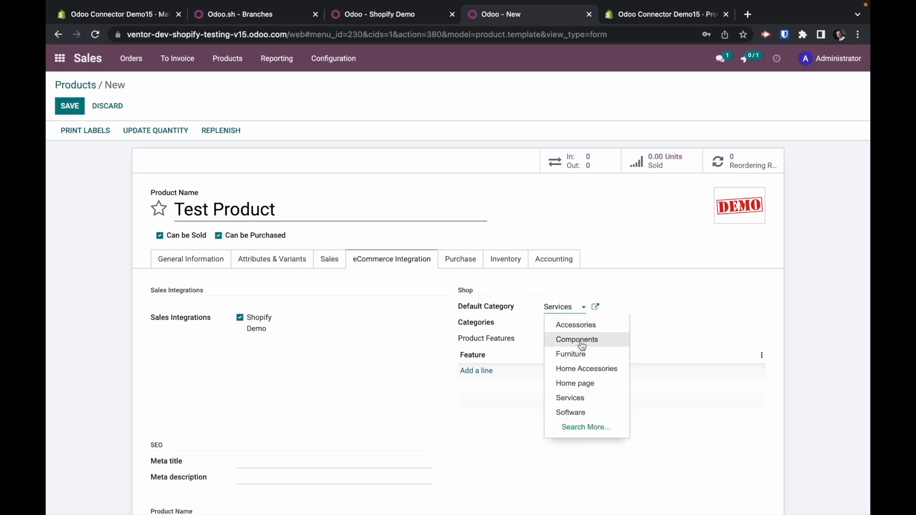
click(579, 340)
scroll(446, 407, down, 2)
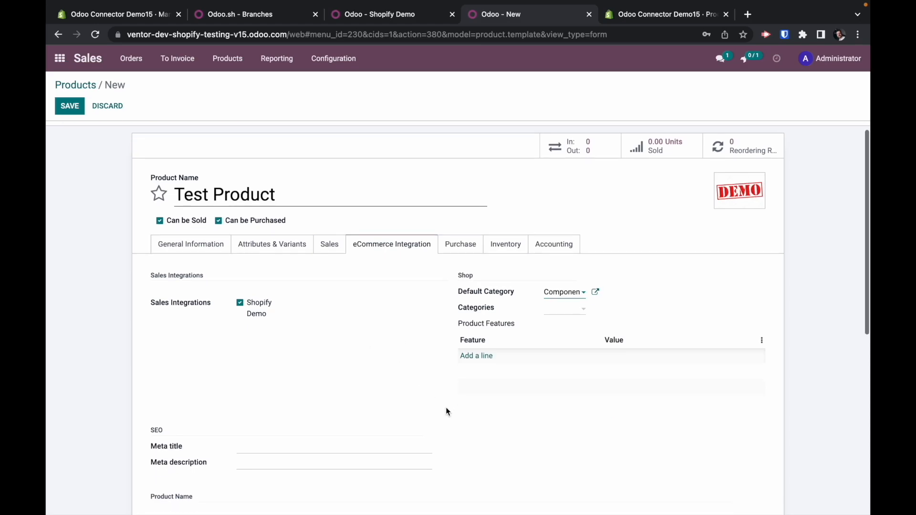
scroll(341, 271, up, 2)
Set the sales price of Test Product to $1000 and save the product
click(205, 262)
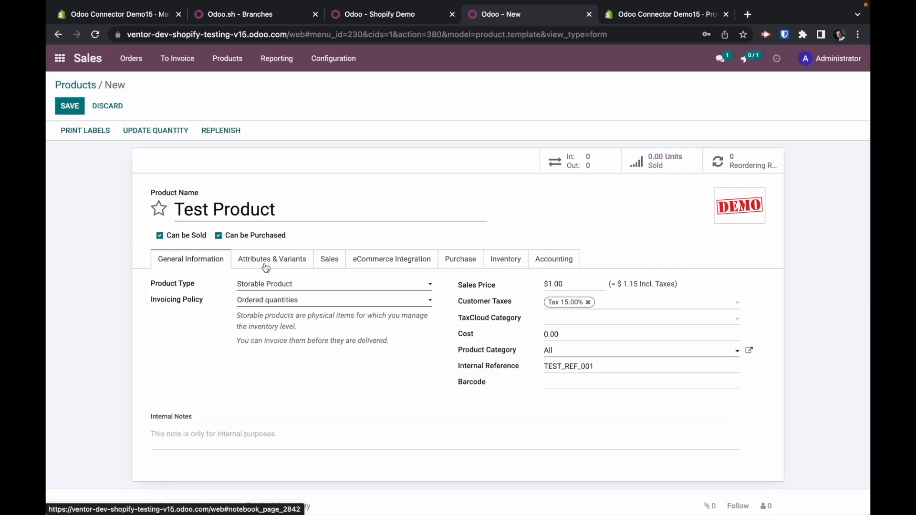
double_click(572, 279)
text(1000)
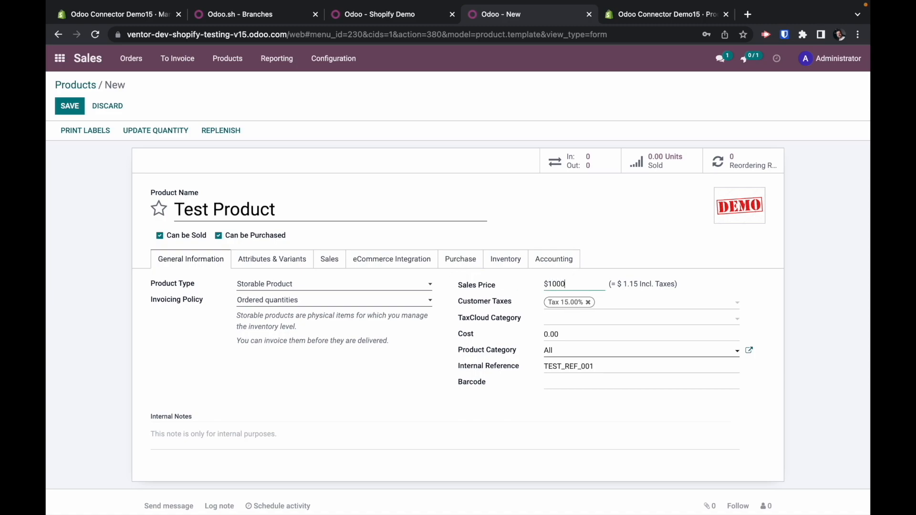
click(70, 107)
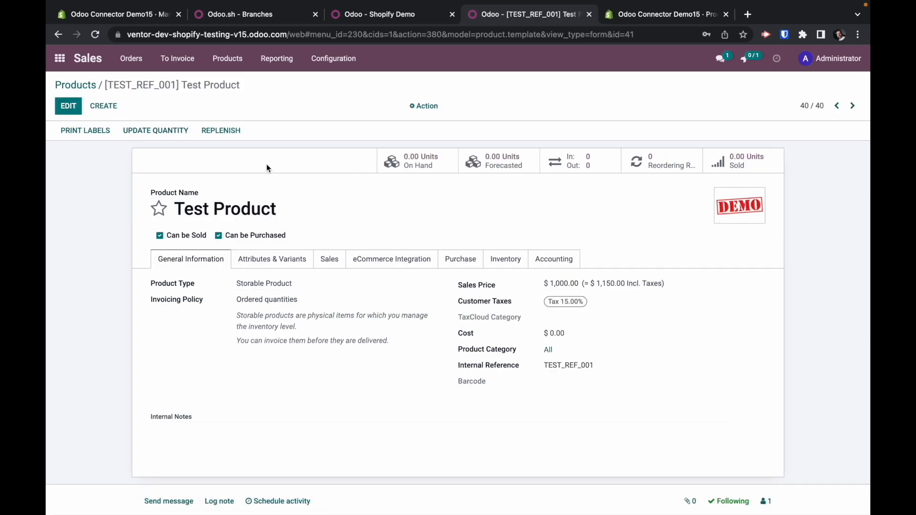
scroll(257, 338, down, 3)
scroll(257, 334, up, 3)
Check the integration's failed jobs indicator, and examine the result of the newest Export Template job in the unfiltered Job Queue
click(753, 57)
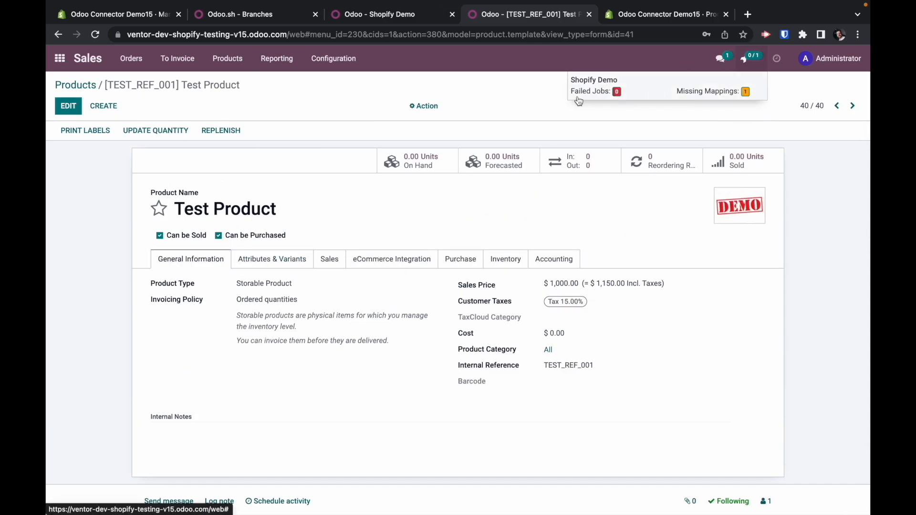
click(59, 59)
click(353, 175)
click(605, 82)
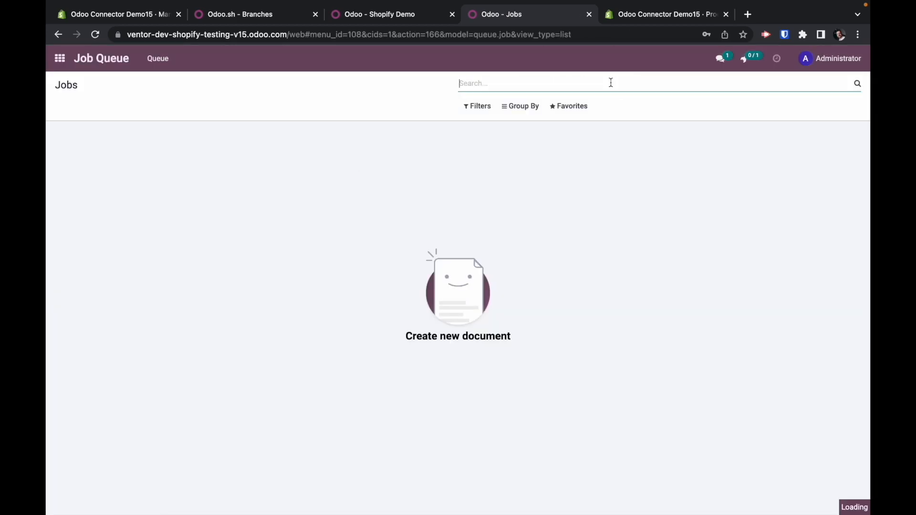
click(161, 159)
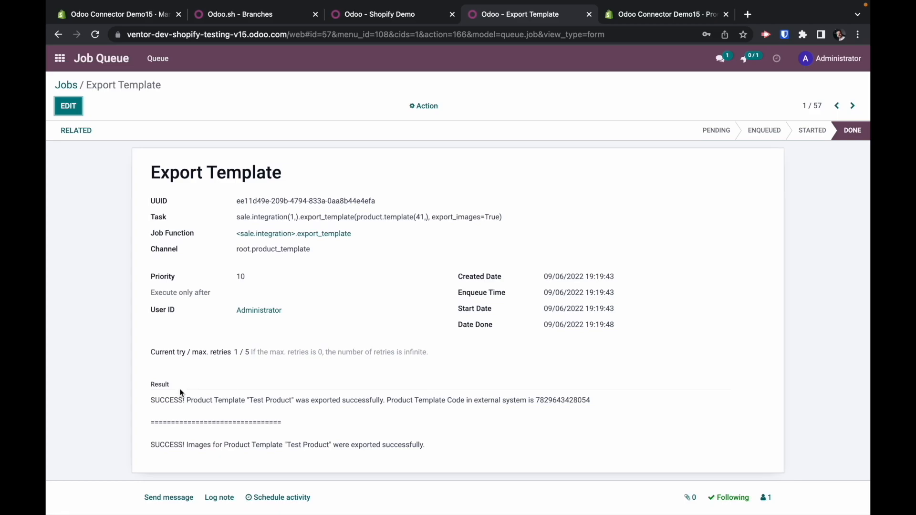
drag(147, 396, 538, 419)
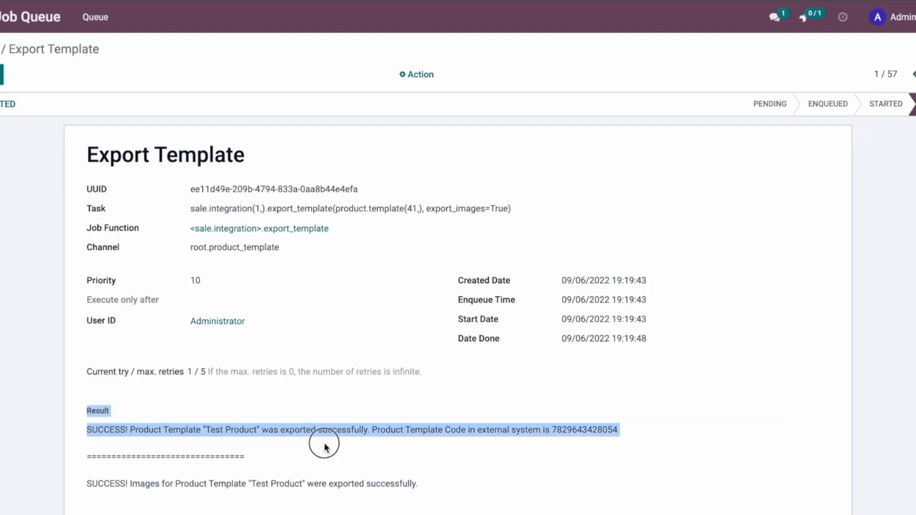
drag(552, 453, 480, 429)
click(628, 431)
drag(442, 491, 222, 483)
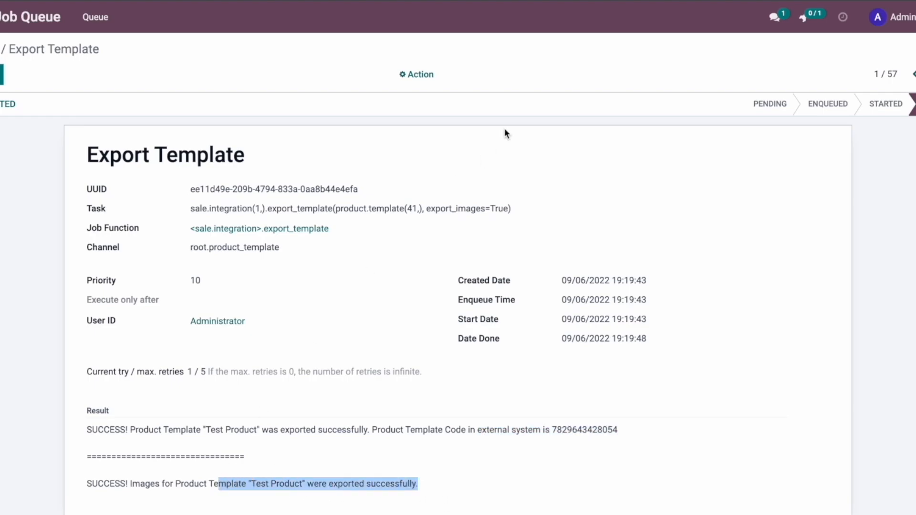
Switch to the Shopify admin, search the products for "test" and review the details of Test Product
click(663, 19)
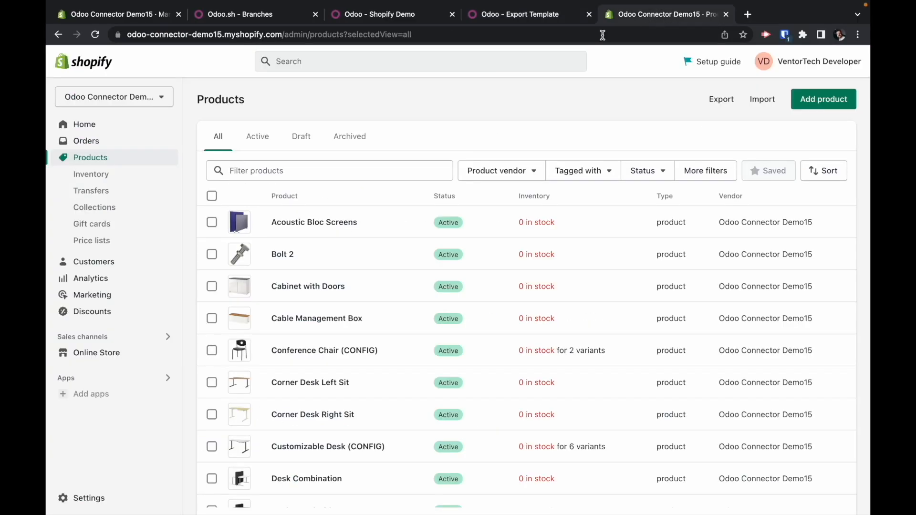
click(297, 175)
text(test)
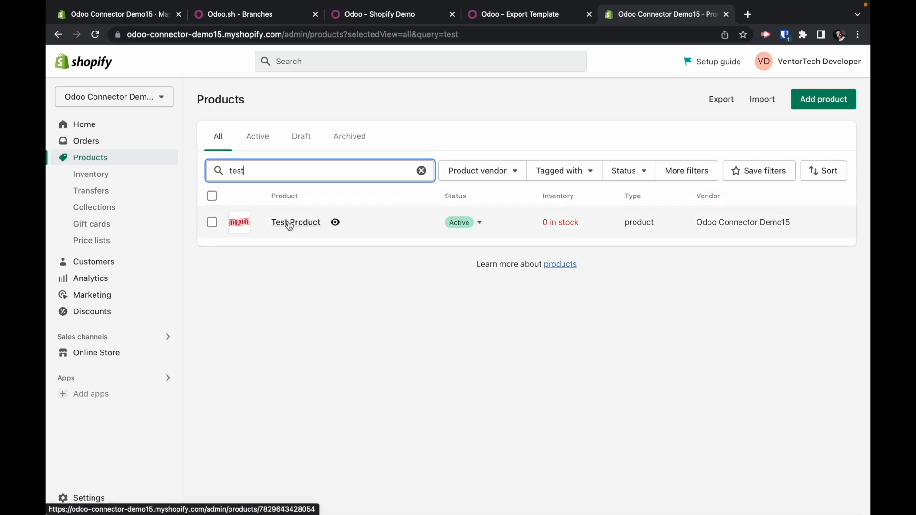
click(288, 223)
scroll(508, 289, down, 1)
scroll(508, 290, up, 1)
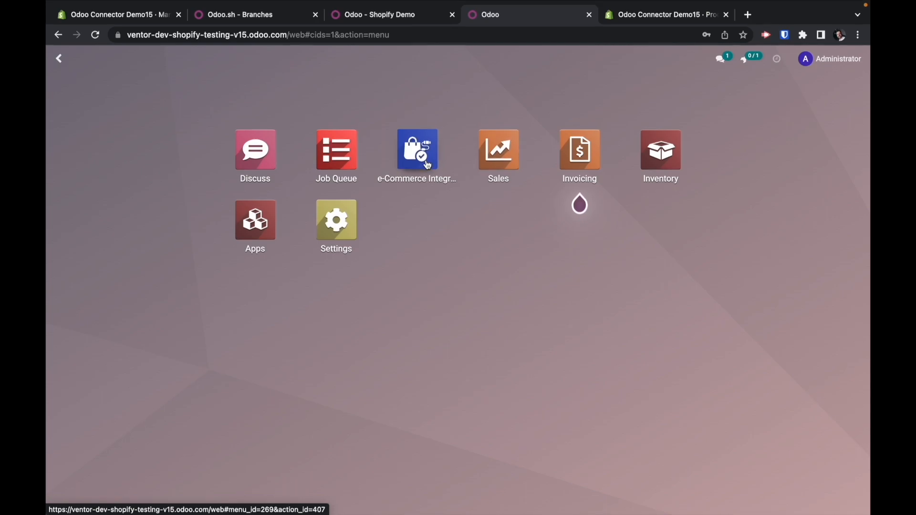
Check the Export Inventory Job Enabled setting of the Shopify Demo integration in Odoo
click(428, 166)
click(109, 157)
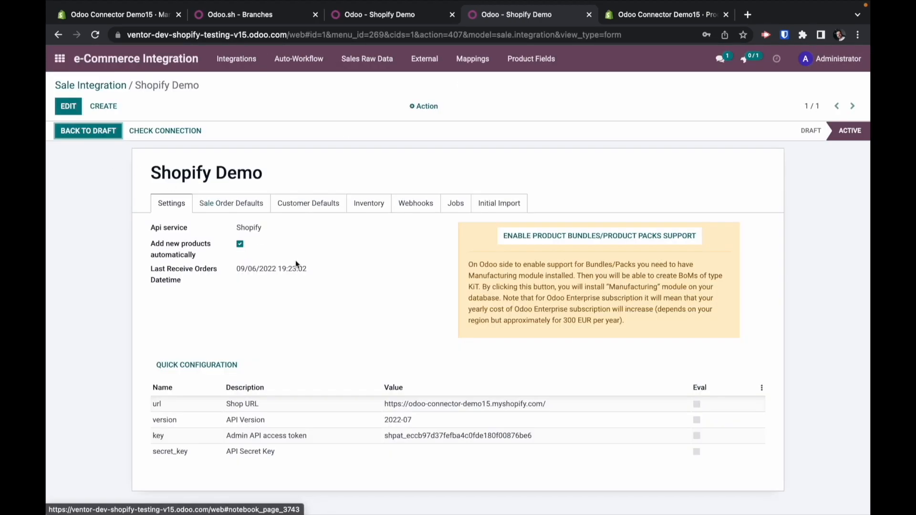
click(455, 204)
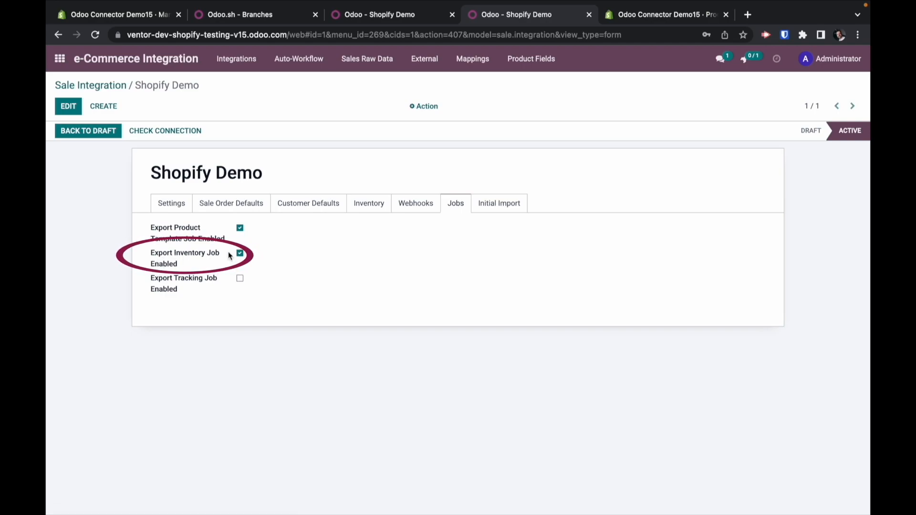
Add WH/Stock as an inventory location for the Shopify Demo integration's inventory export and save the integration
click(369, 205)
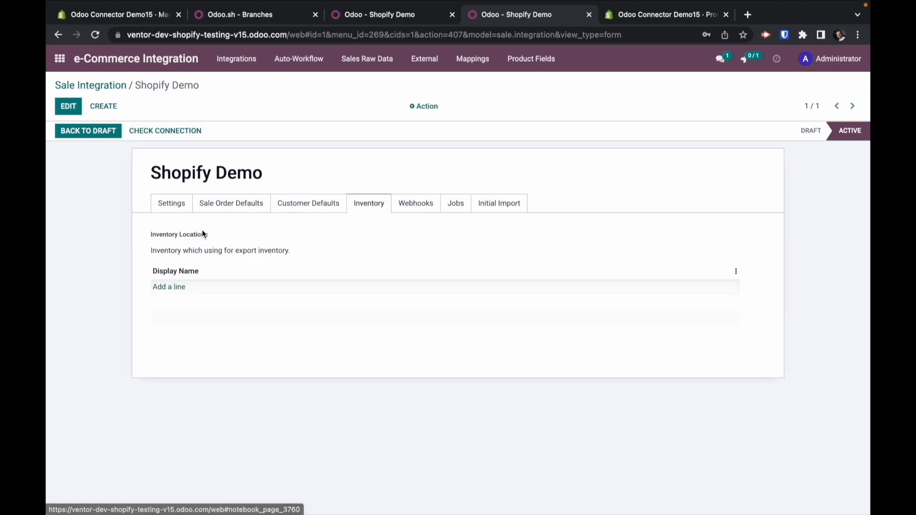
click(170, 287)
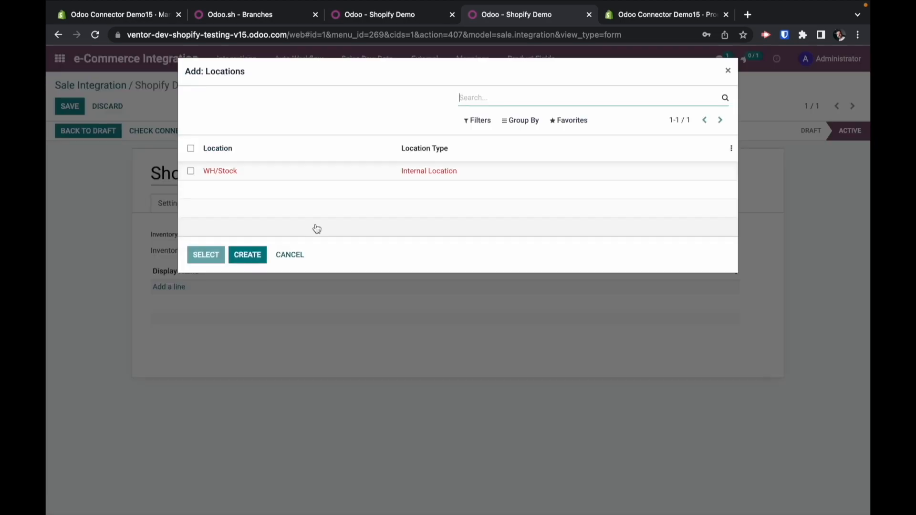
click(191, 171)
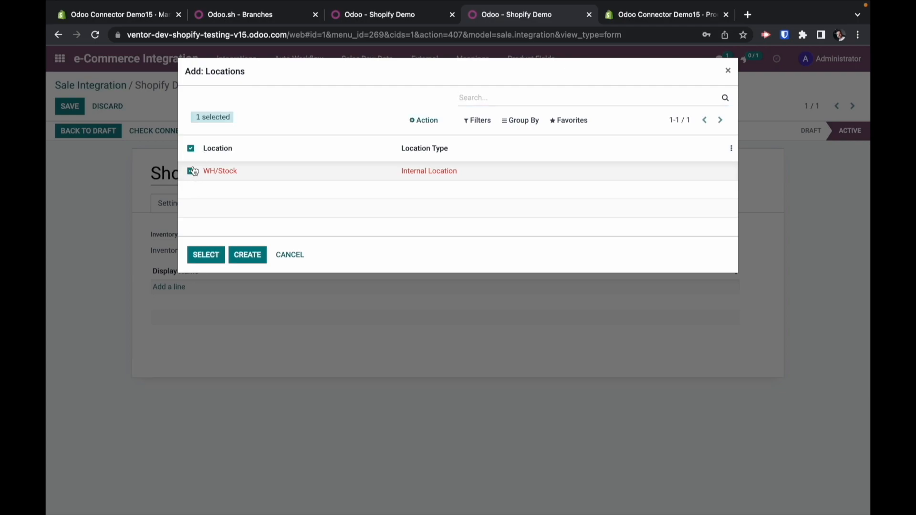
click(213, 256)
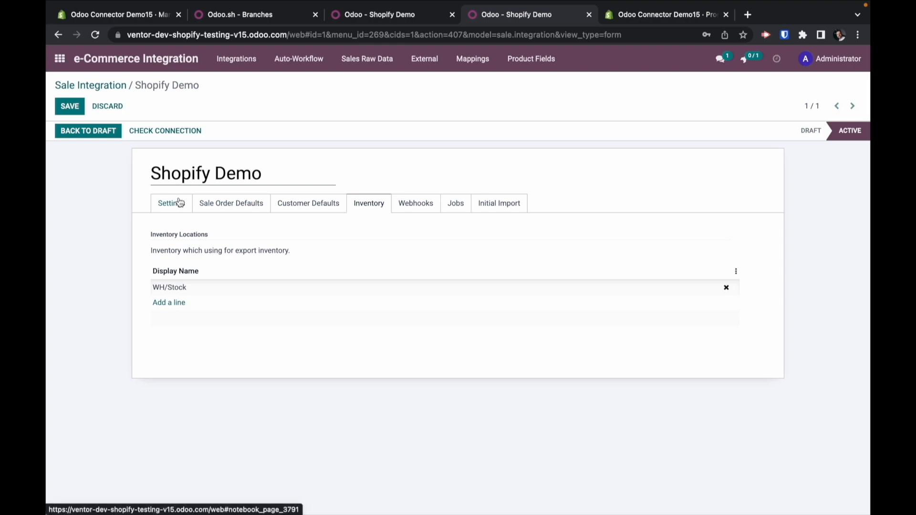
click(70, 106)
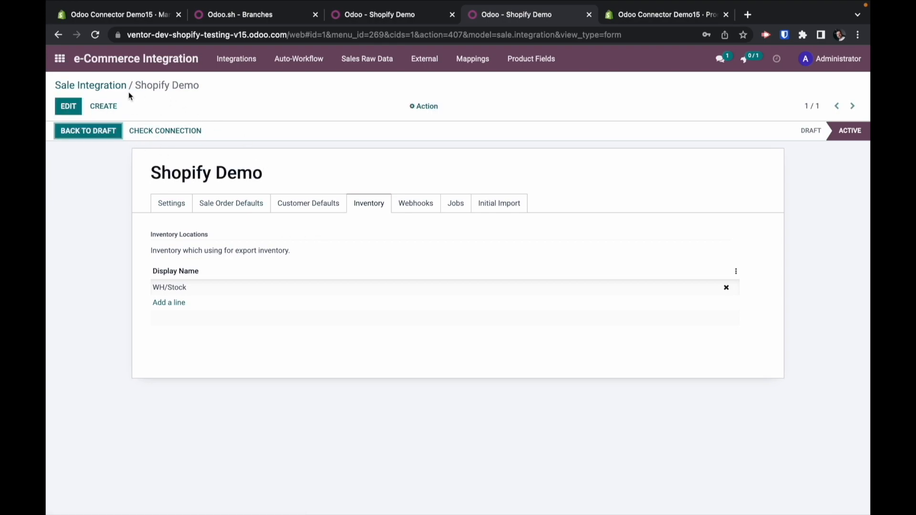
Open the Acoustic Bloc Screens product in Sales and update its quantity on hand to 1,000 units
click(62, 62)
click(497, 149)
click(227, 59)
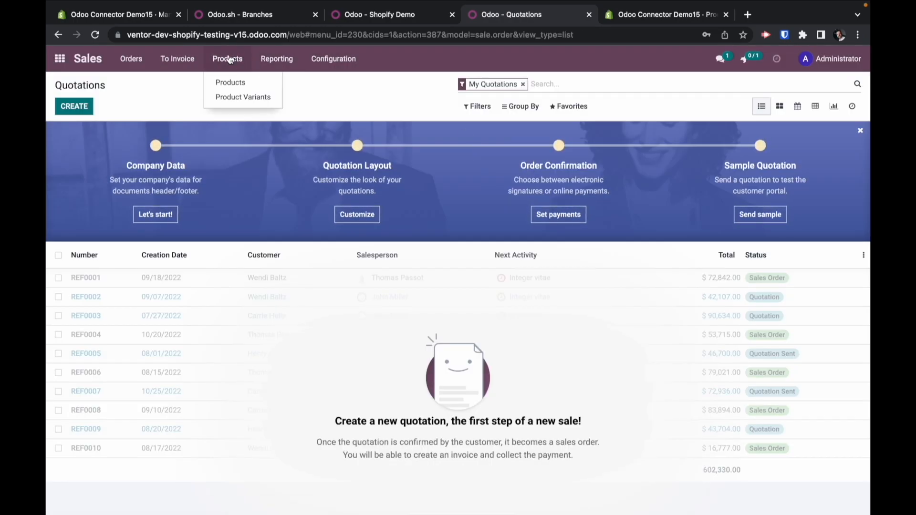
click(233, 83)
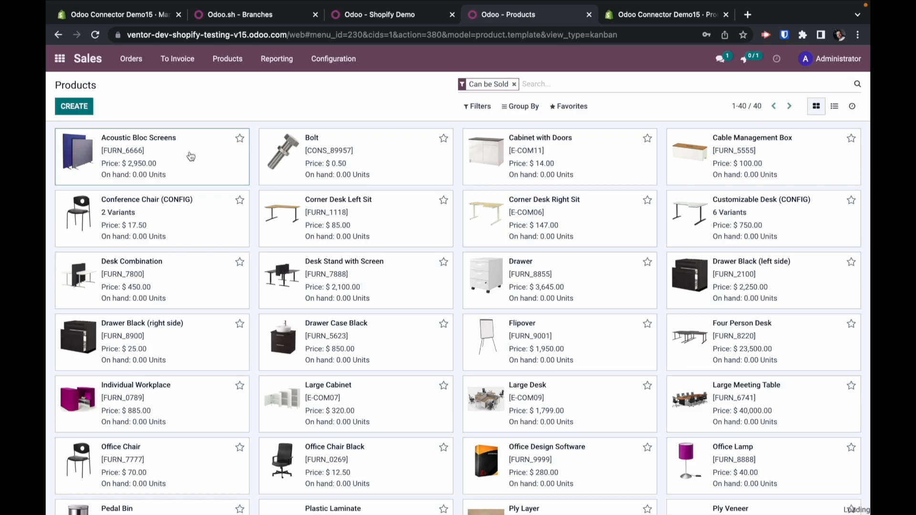
click(191, 156)
click(167, 132)
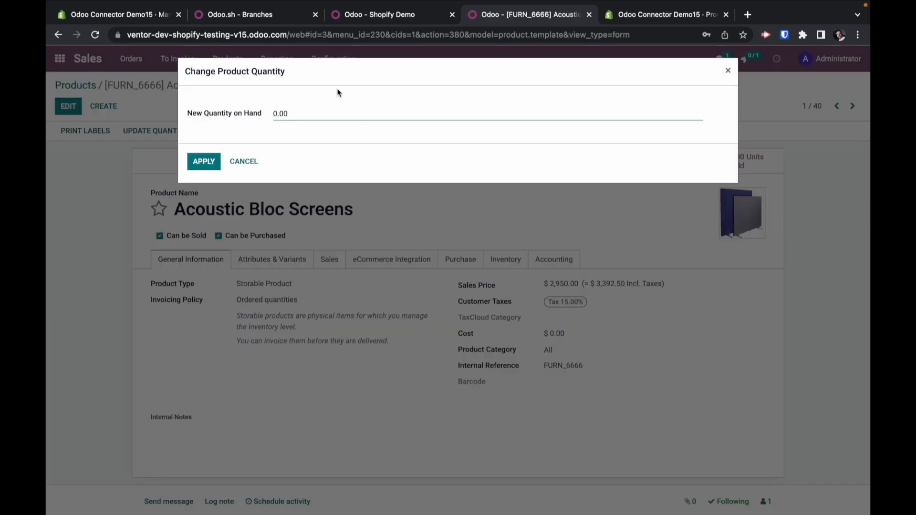
key(BackSpace)
key(BackSpace)
key(BackSpace)
key(BackSpace)
click(200, 160)
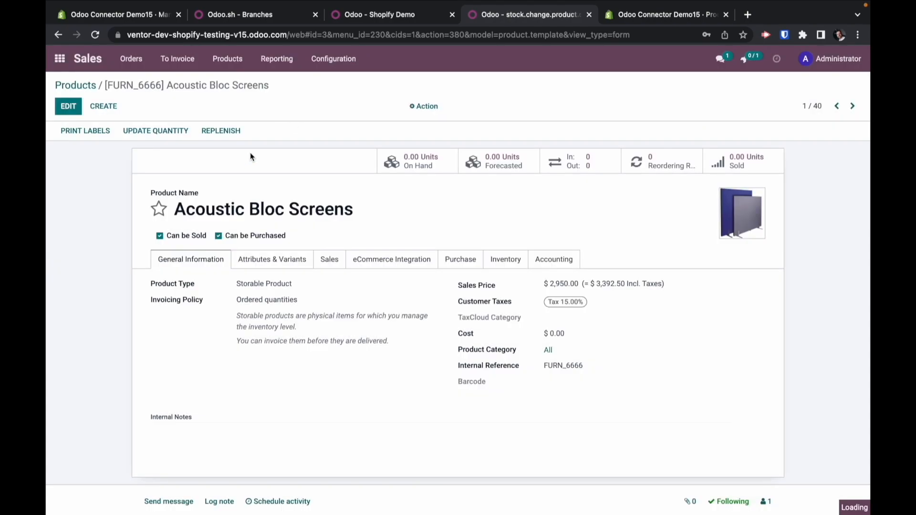
Check the integration's failed jobs indicator, and examine the result of the newest sale.integration.export_inventory job in the unfiltered Job Queue
click(744, 62)
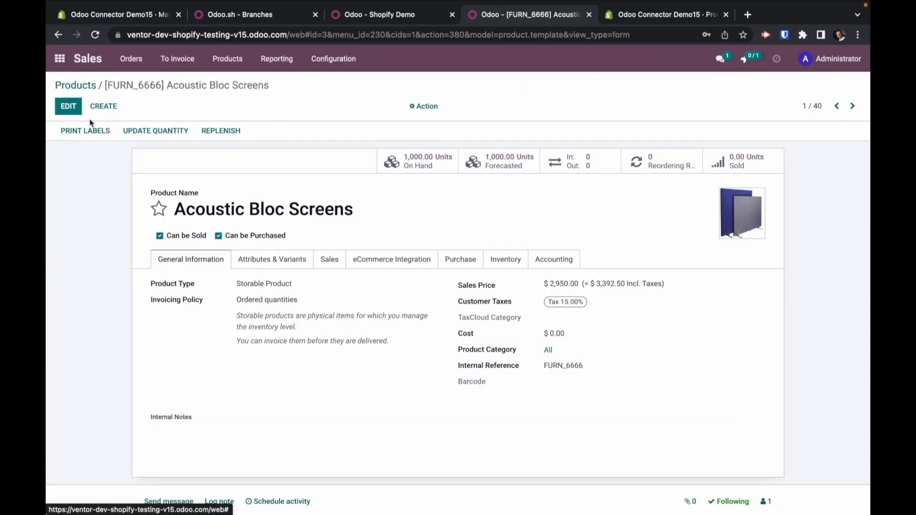
click(60, 58)
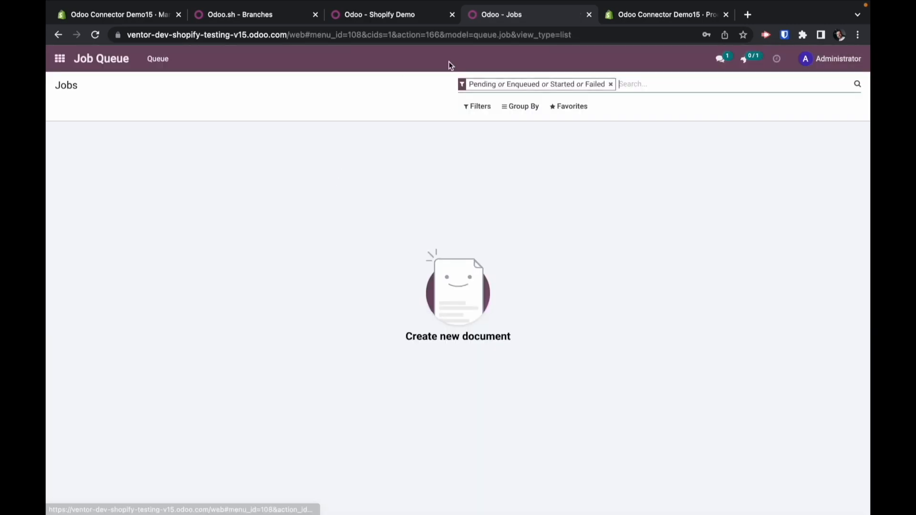
click(611, 85)
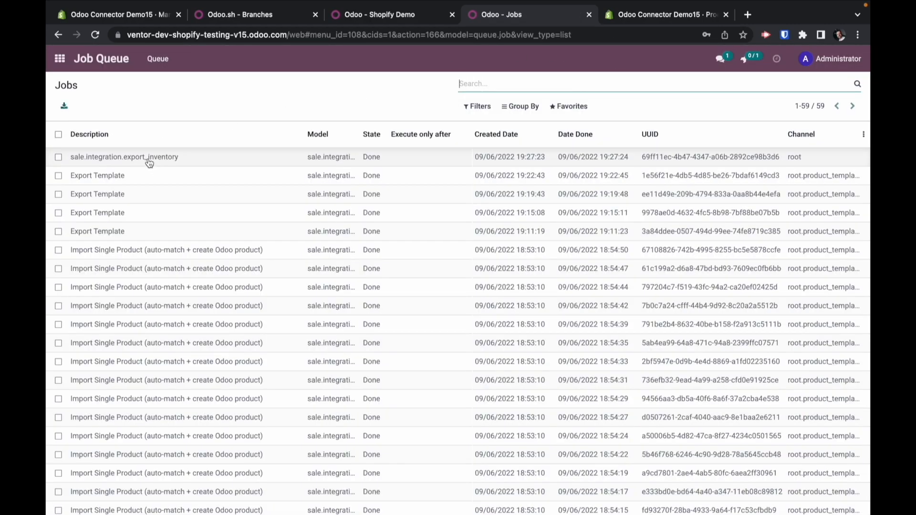
click(149, 163)
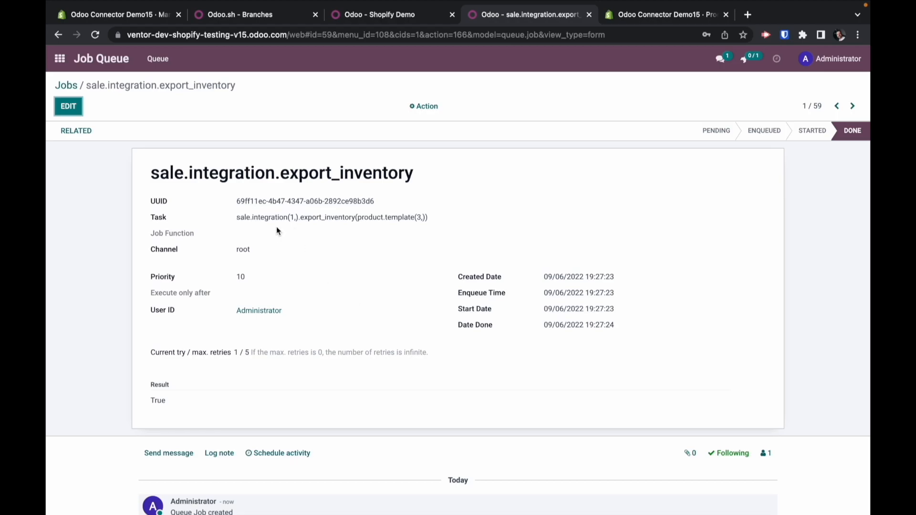
click(61, 51)
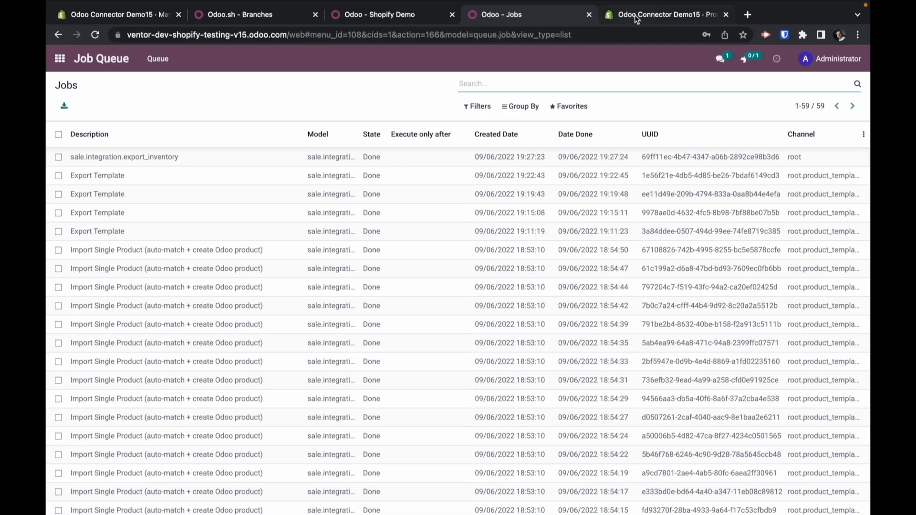
Switch to the Shopify admin and review the Acoustic Bloc Screens product details from the inventory list
click(131, 14)
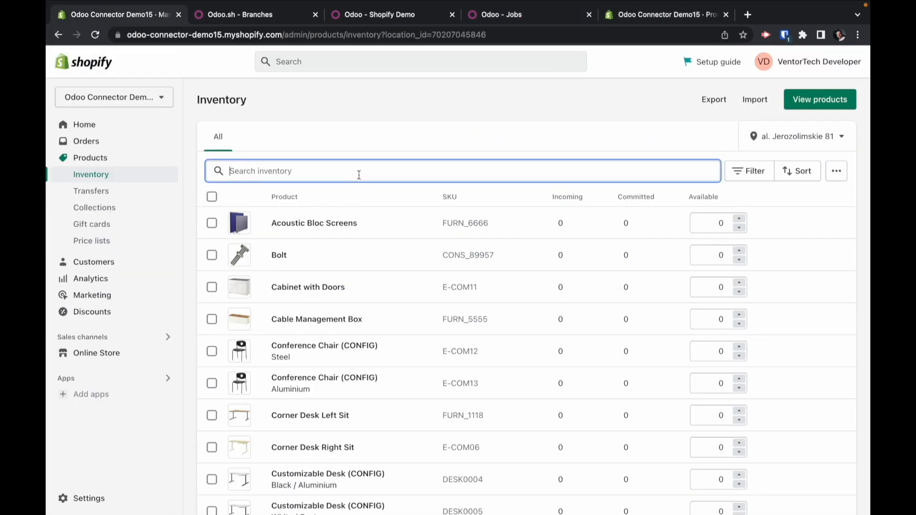
click(331, 224)
scroll(520, 348, down, 10)
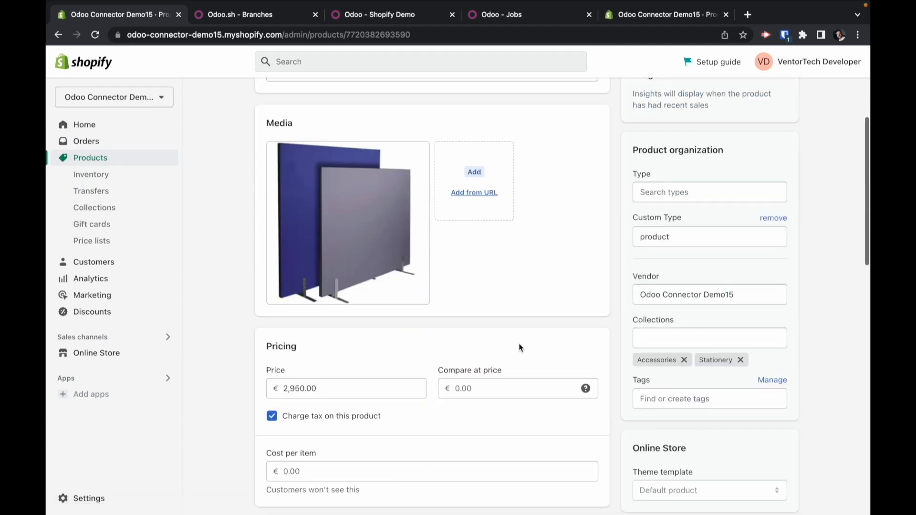
scroll(520, 347, down, 1)
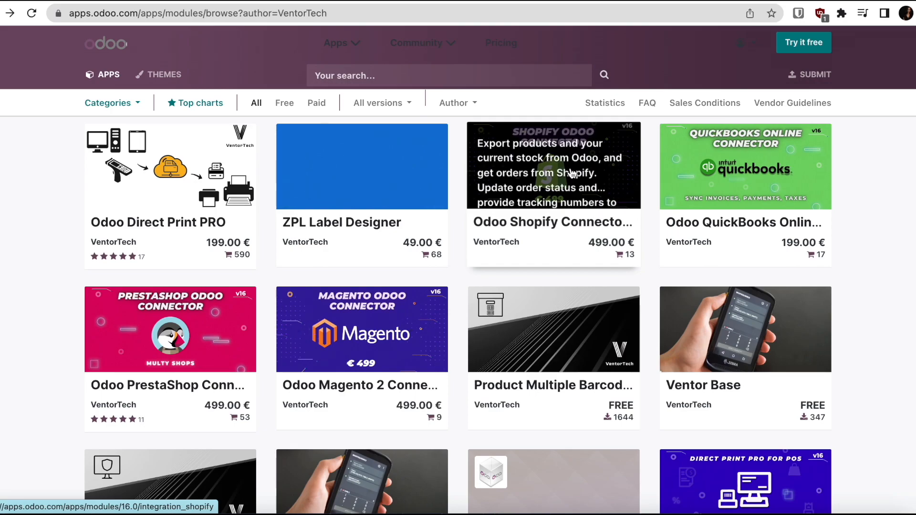
Open Odoo Shopify Connector PRO in the Odoo Apps store and add version 16.0 to the cart
click(573, 173)
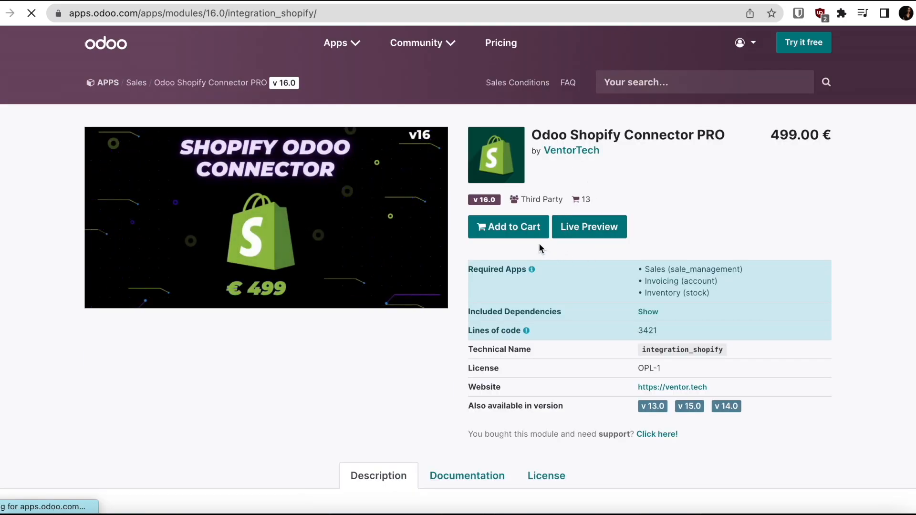
click(520, 229)
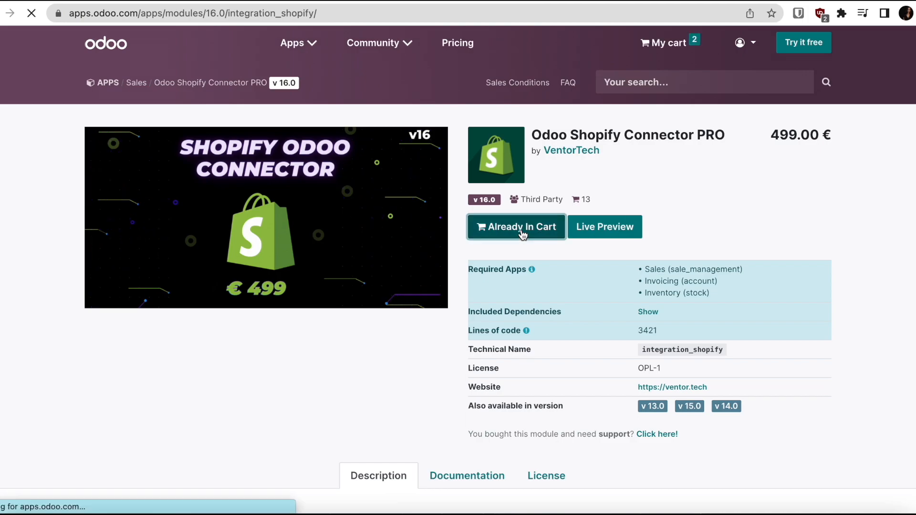